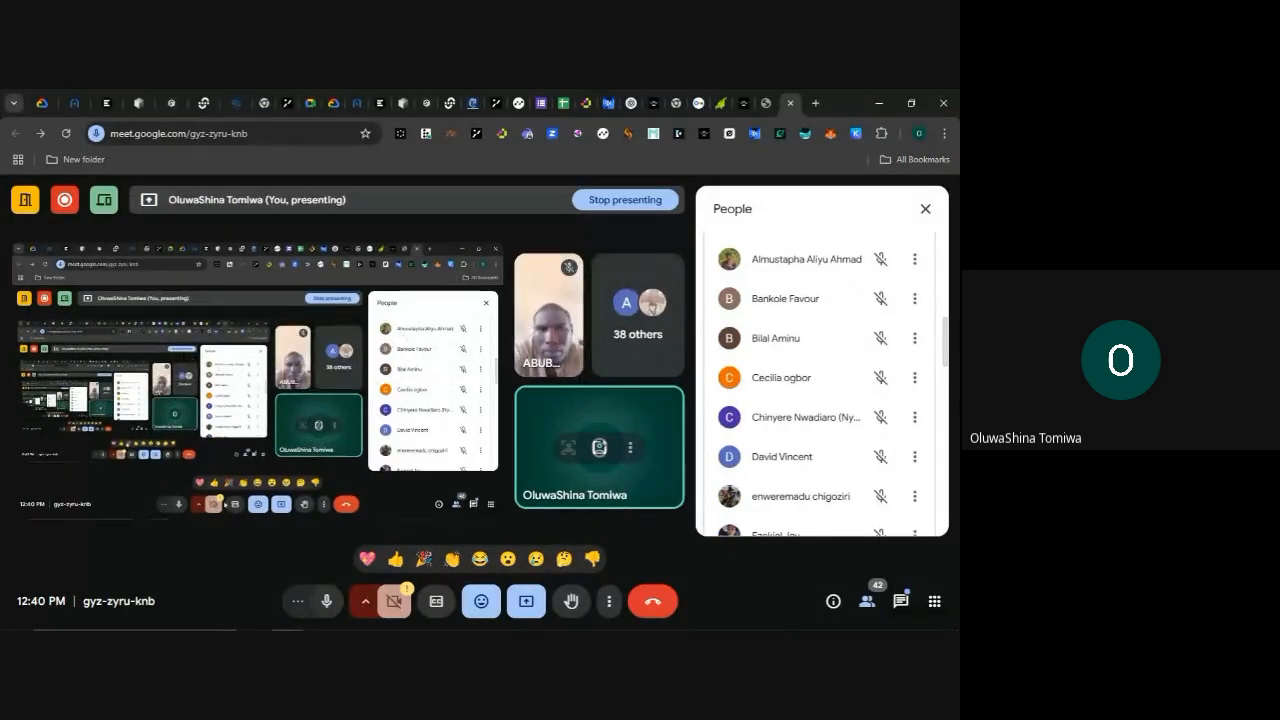
Switch to PlanSwift and delete the existing scale dimension along the upper side of the foundation trench plan
click(381, 619)
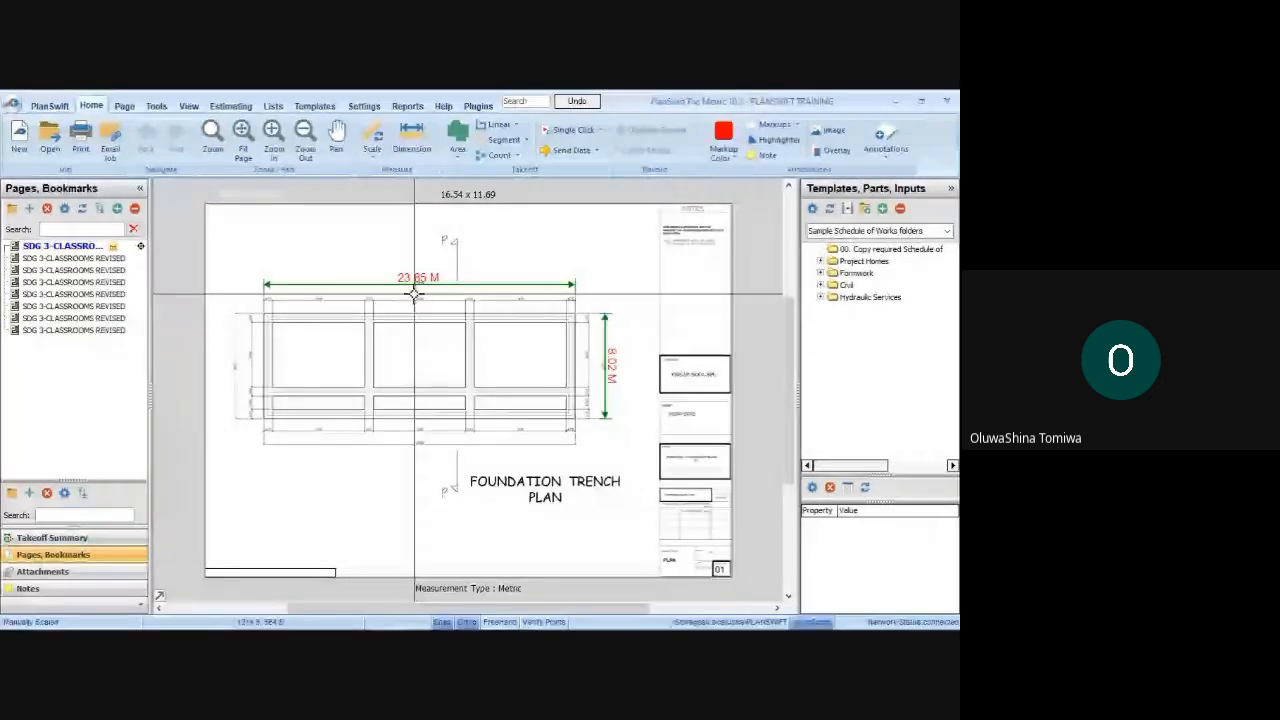
scroll(414, 293, up, 3)
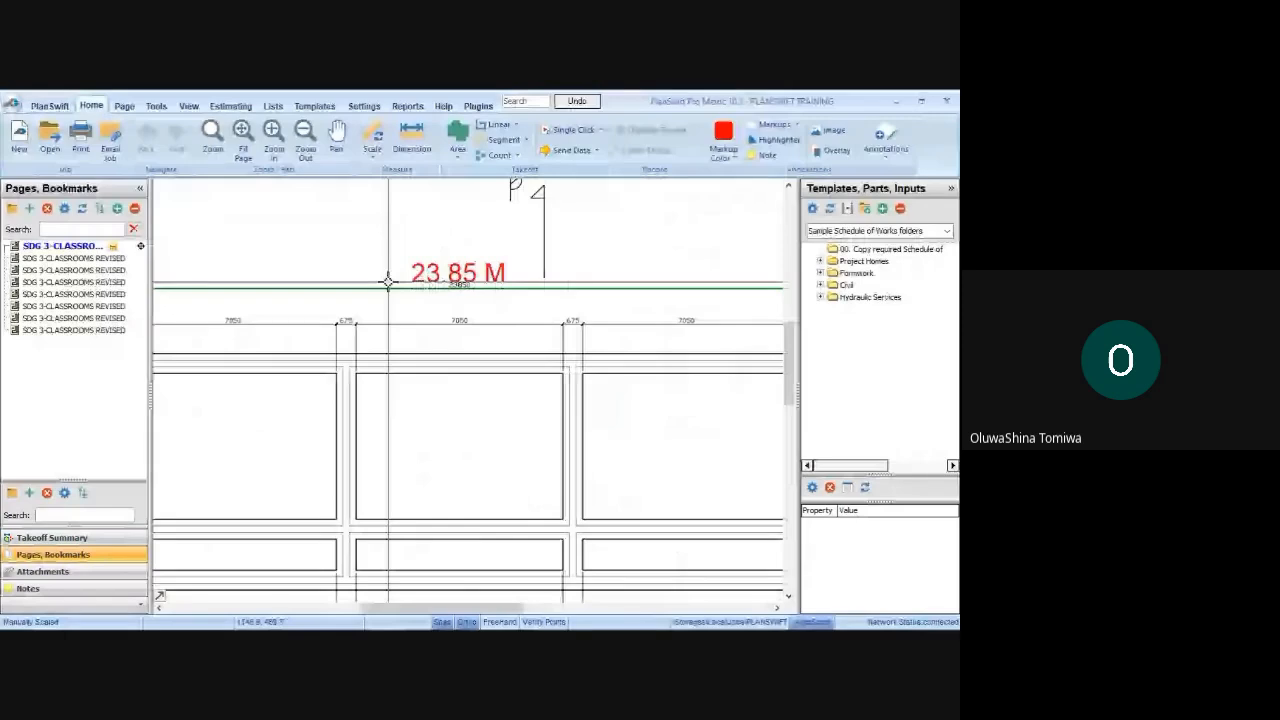
scroll(388, 281, down, 3)
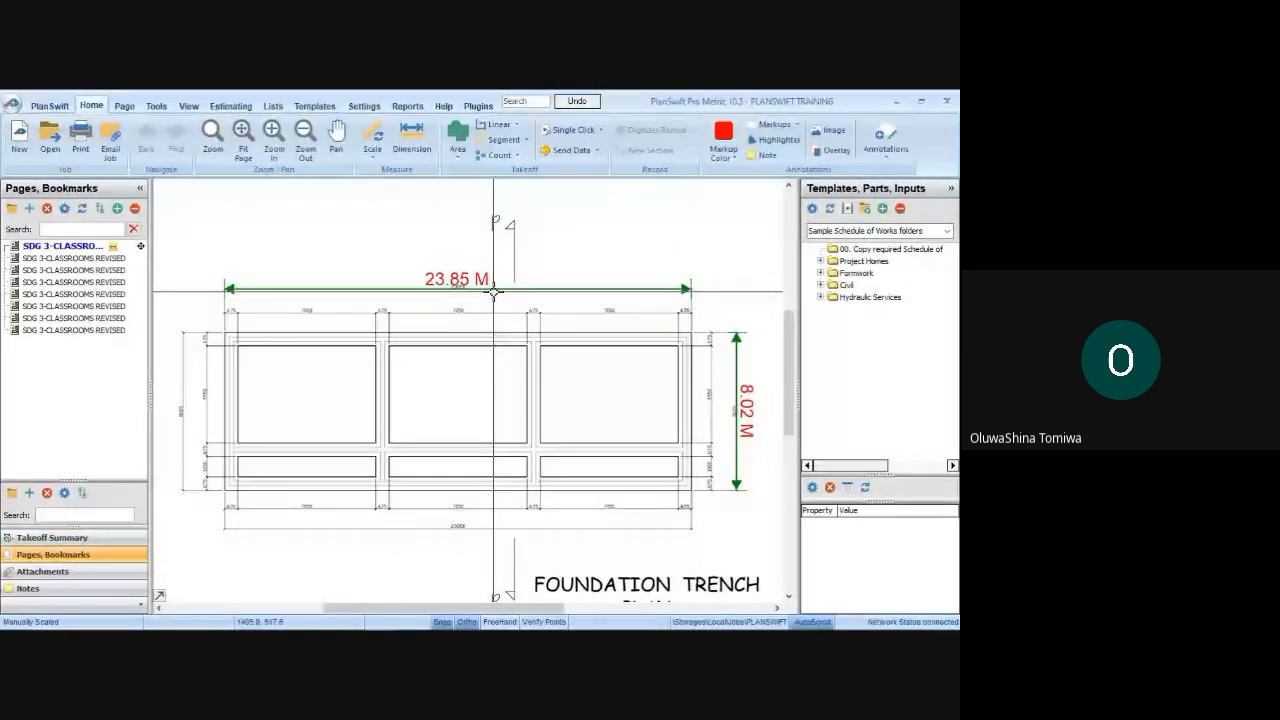
click(493, 290)
scroll(493, 291, up, 3)
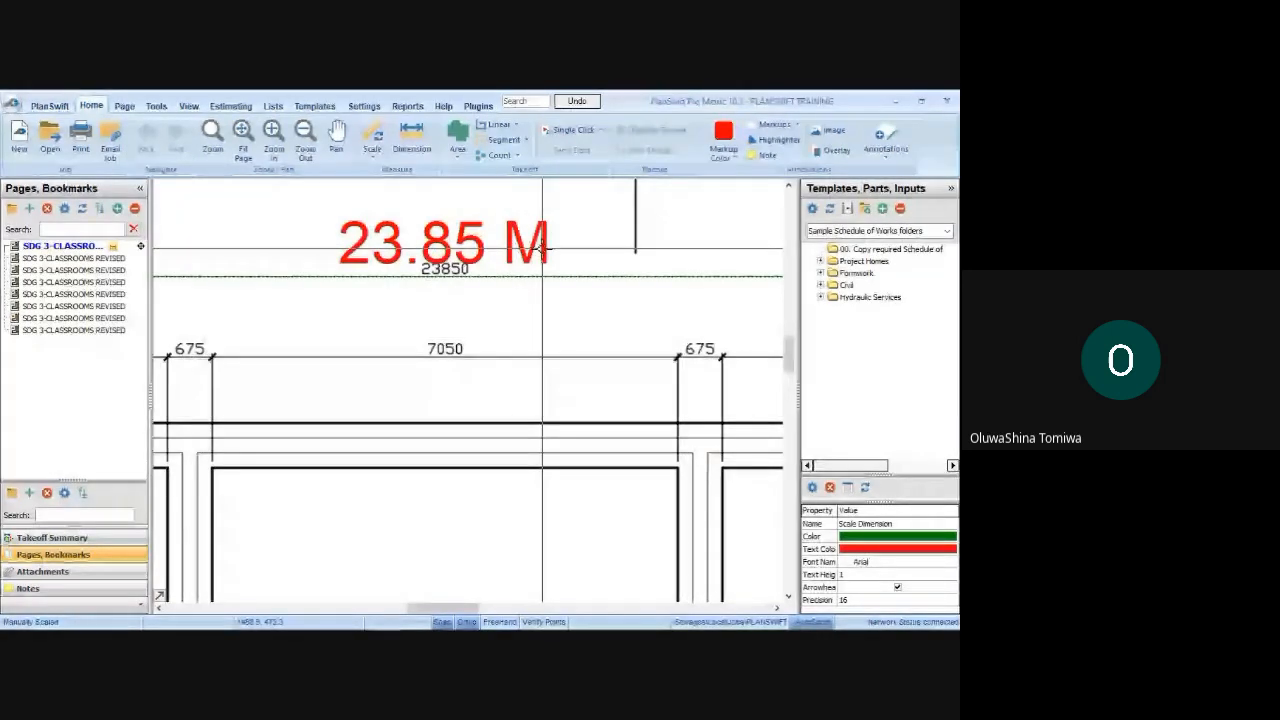
scroll(543, 252, down, 5)
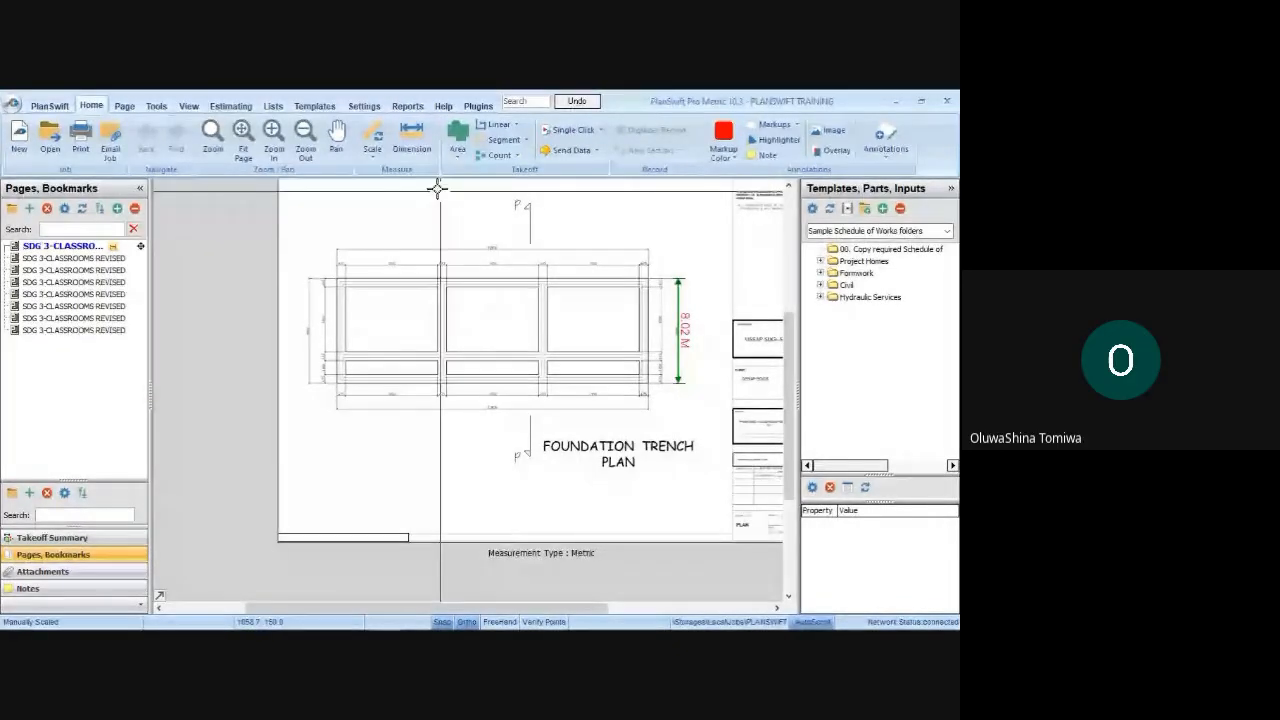
Start a new metric page scale with a known length of 23.85 M and automatic dimension line creation
click(378, 133)
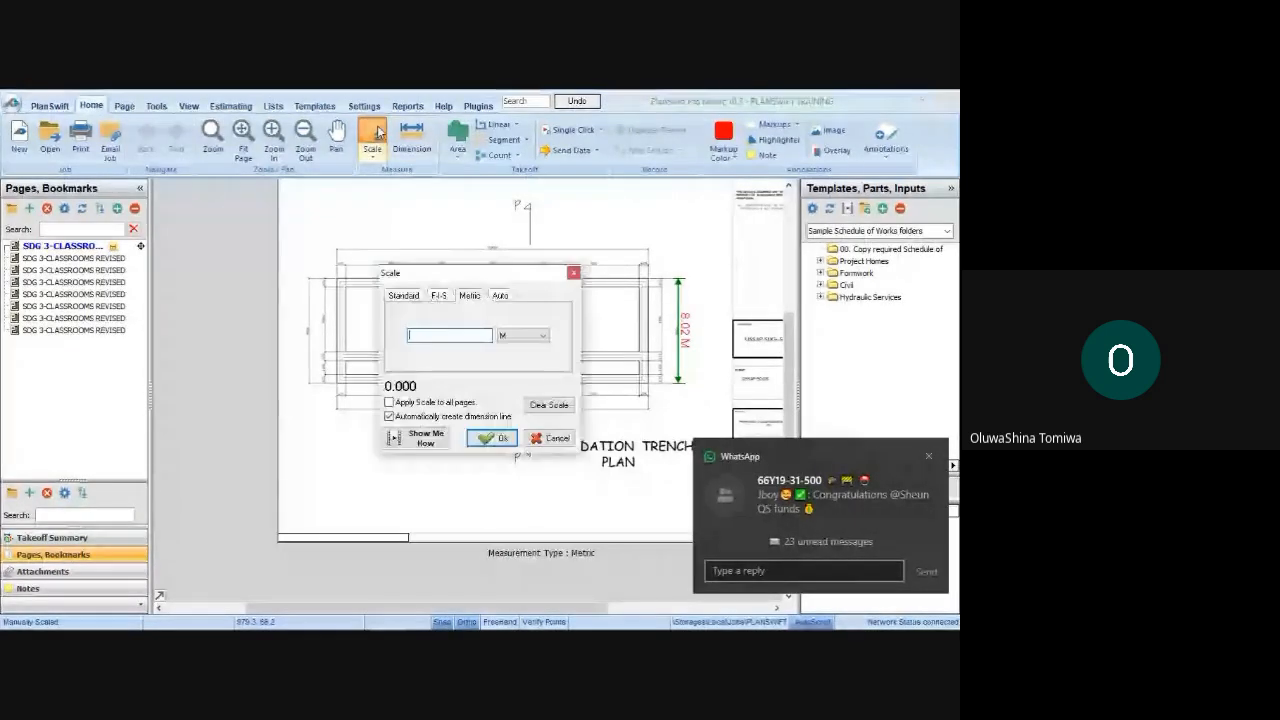
drag(467, 270, 447, 279)
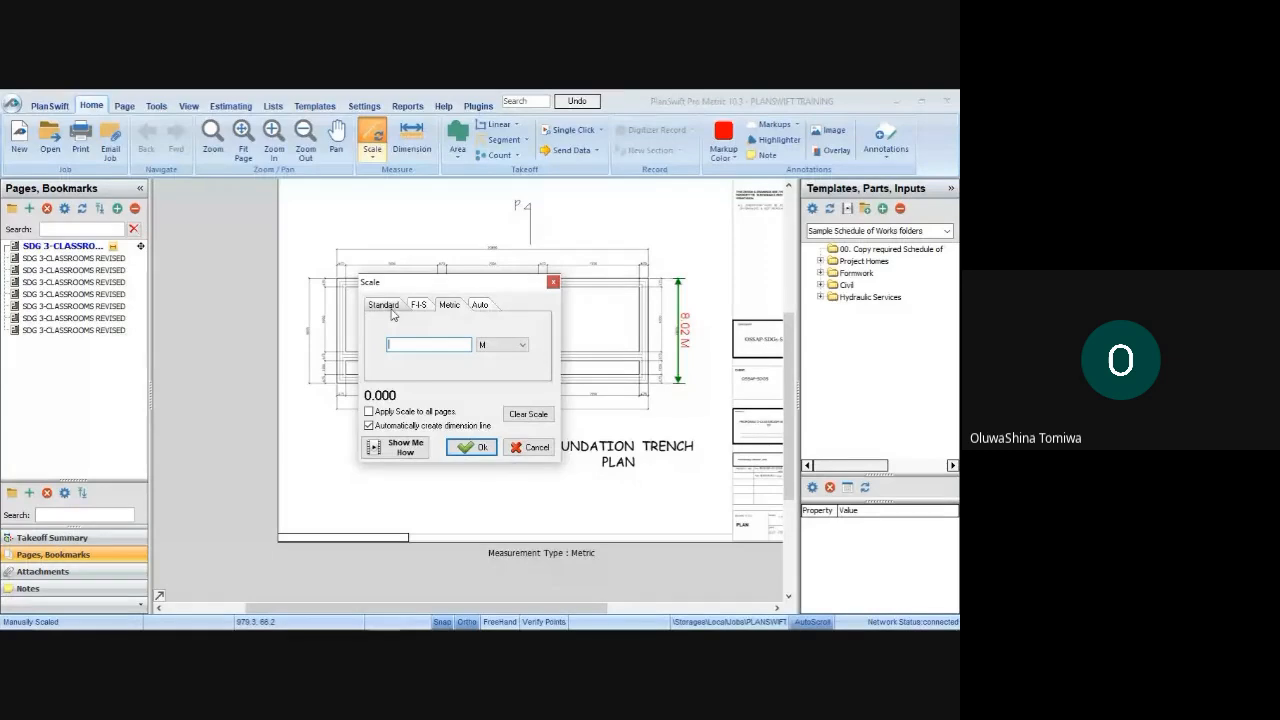
click(418, 305)
click(449, 305)
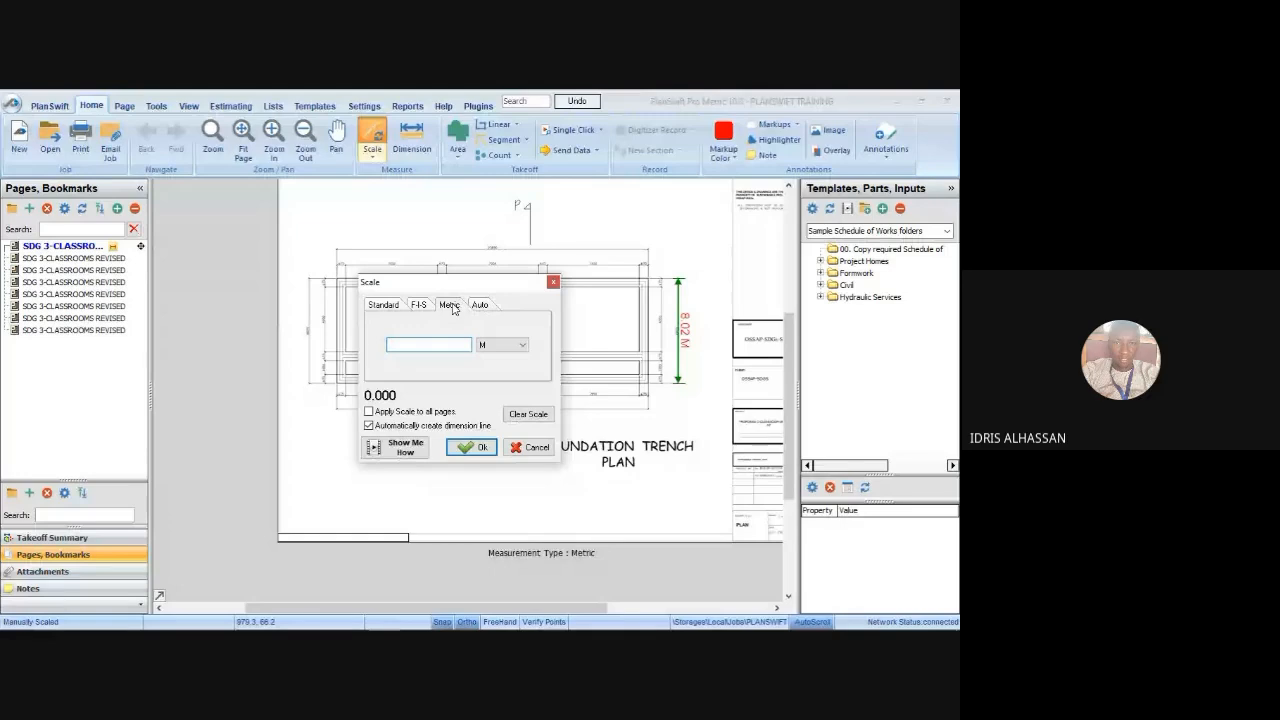
click(419, 344)
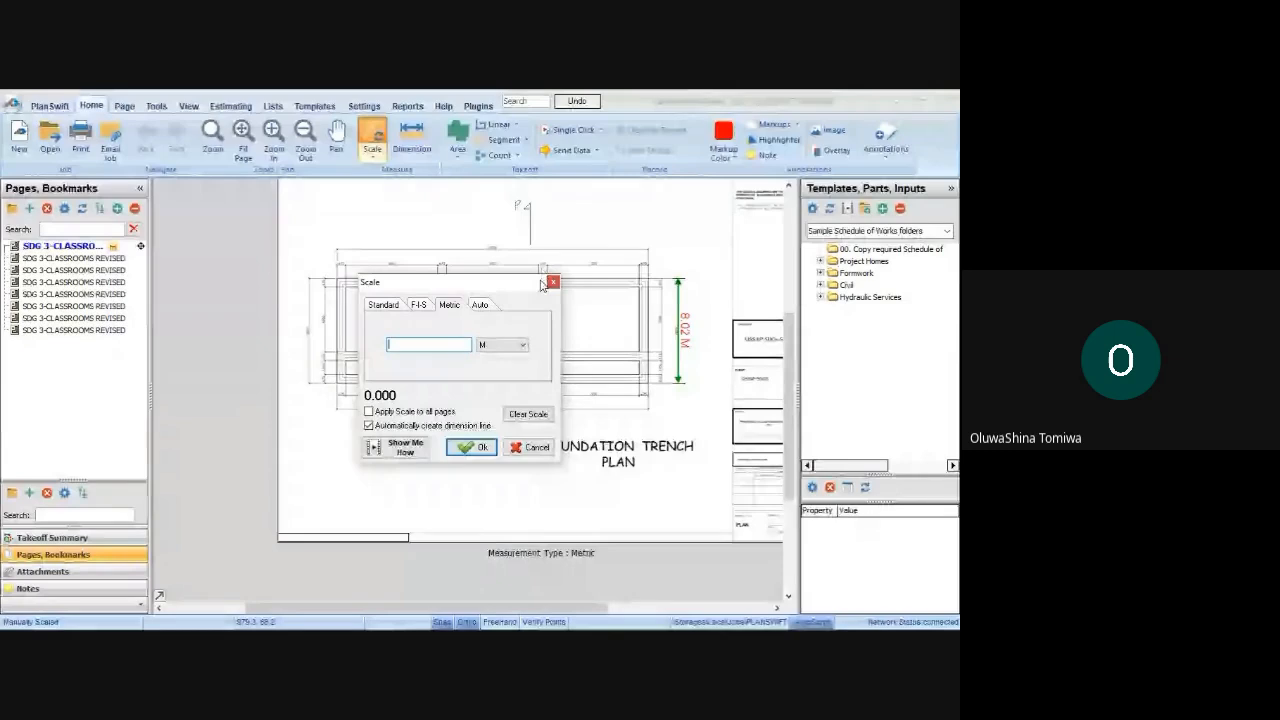
text(23.85)
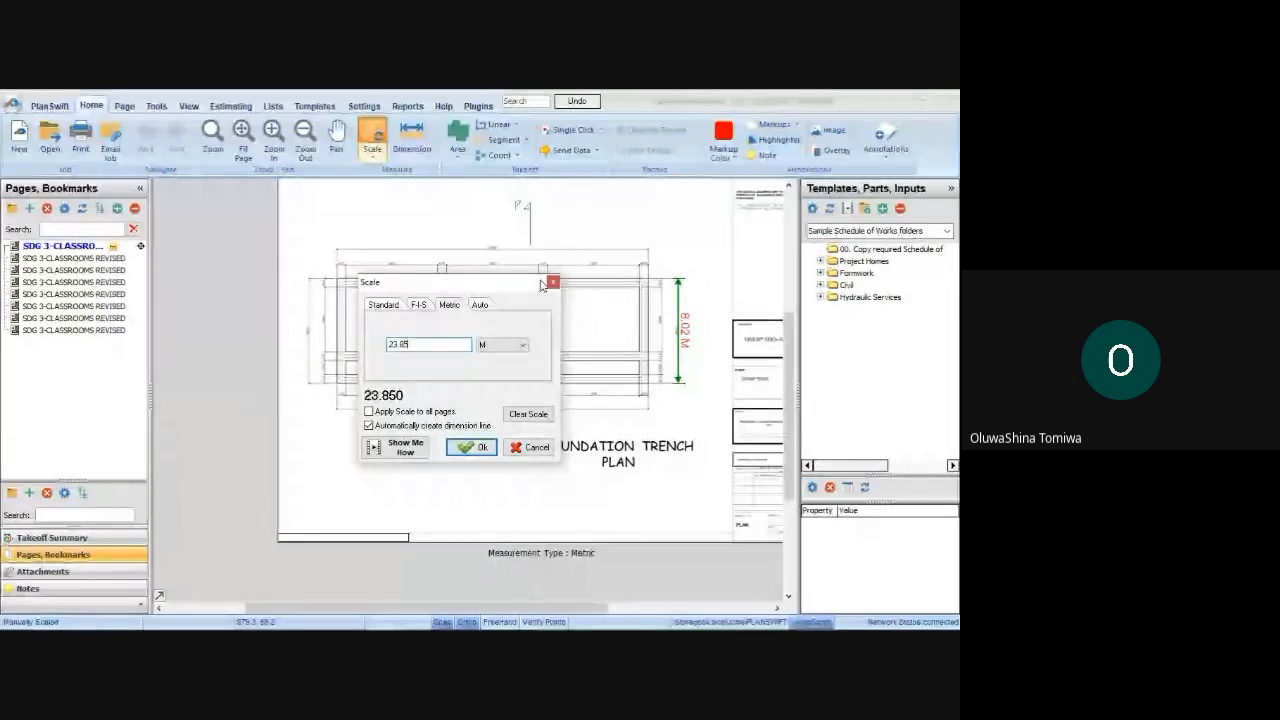
click(476, 447)
Calibrate the scale by picking both end ticks of the overall 23850 dimension line above the foundation trench plan
scroll(323, 255, up, 1)
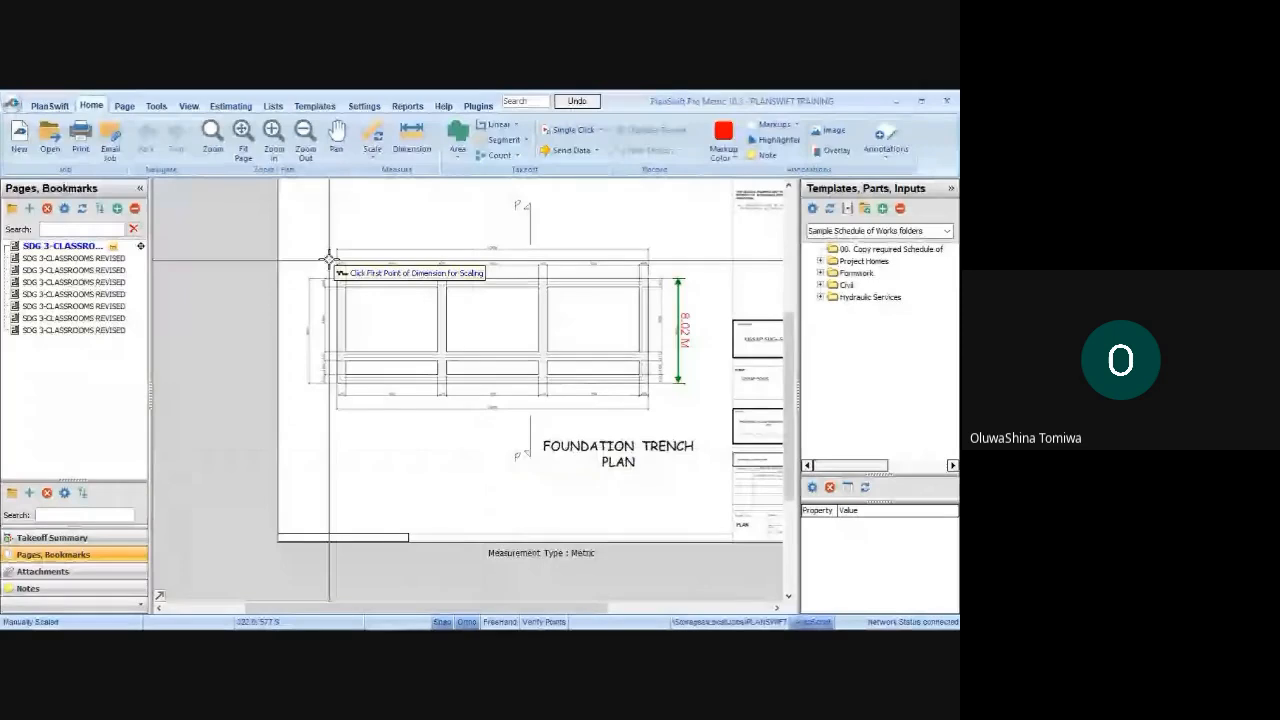
scroll(324, 246, up, 2)
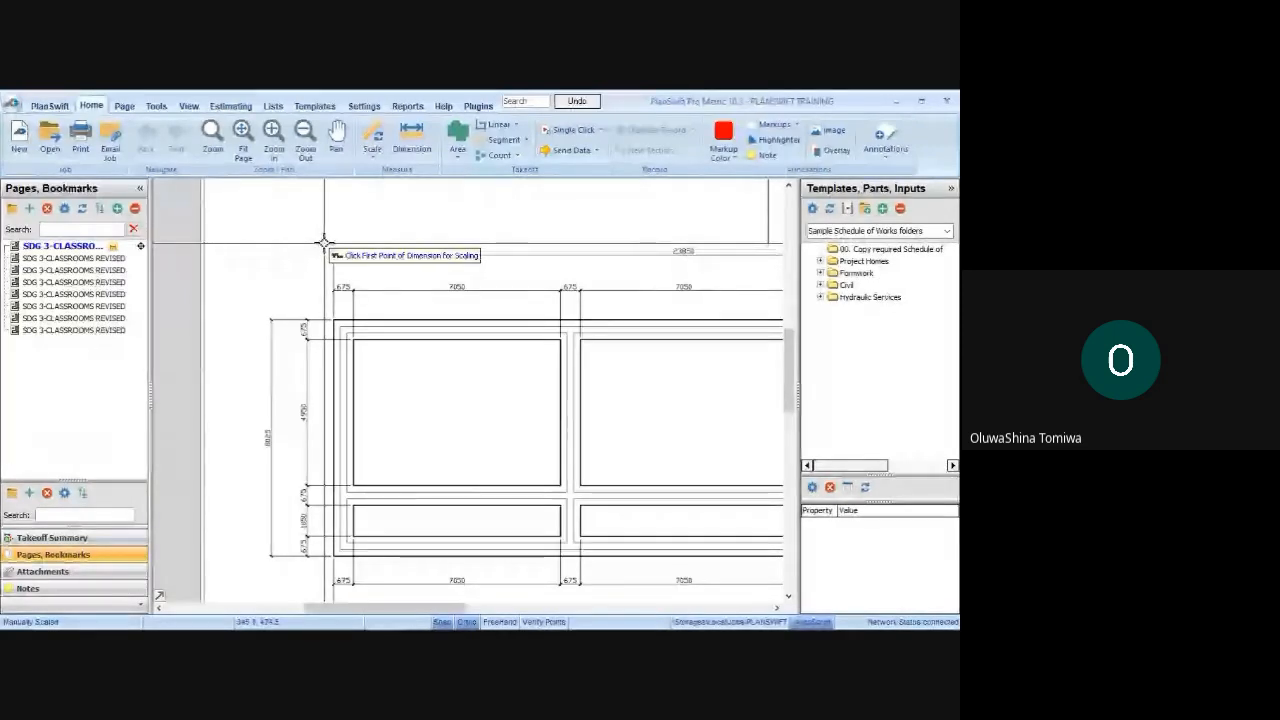
scroll(326, 247, up, 3)
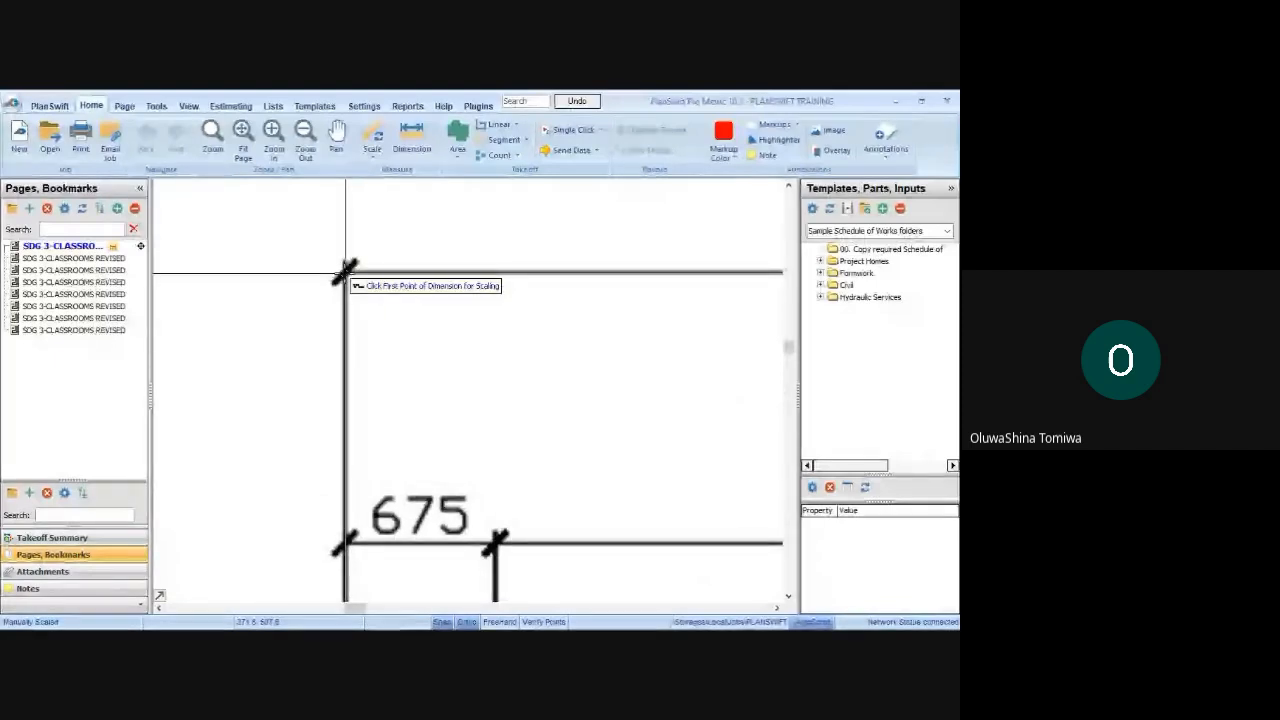
scroll(345, 274, up, 2)
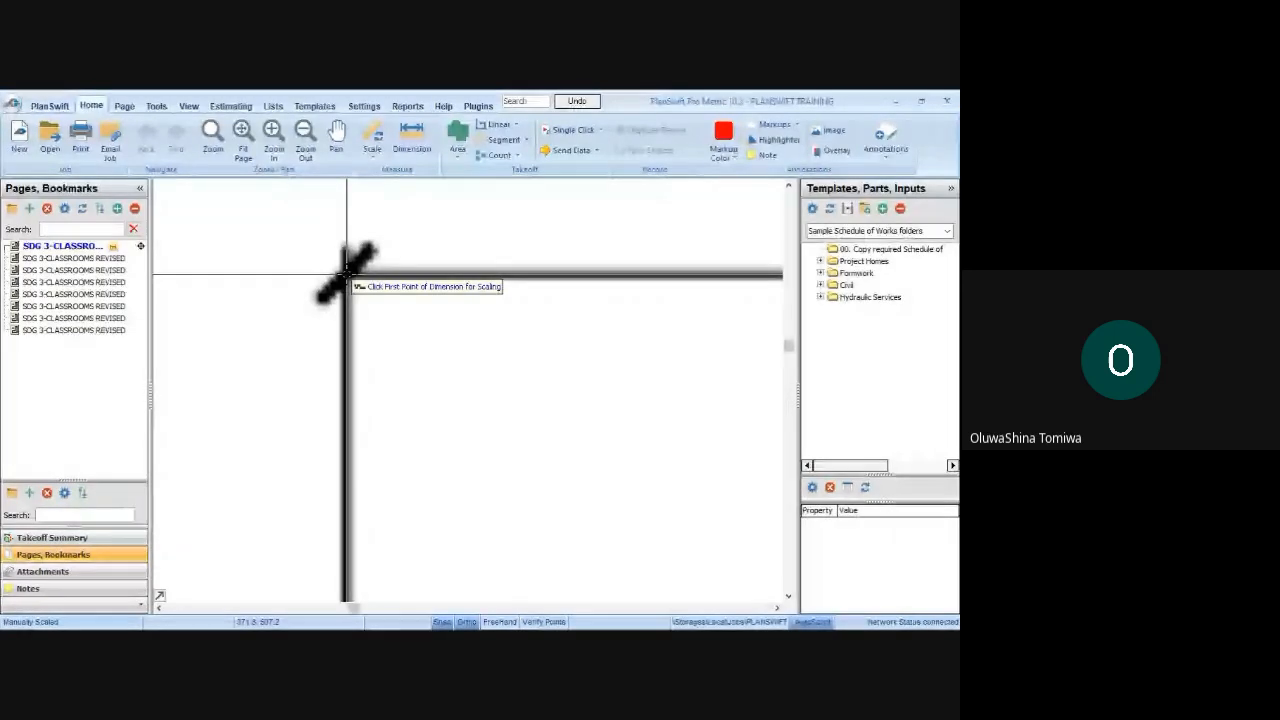
click(346, 273)
scroll(328, 270, down, 3)
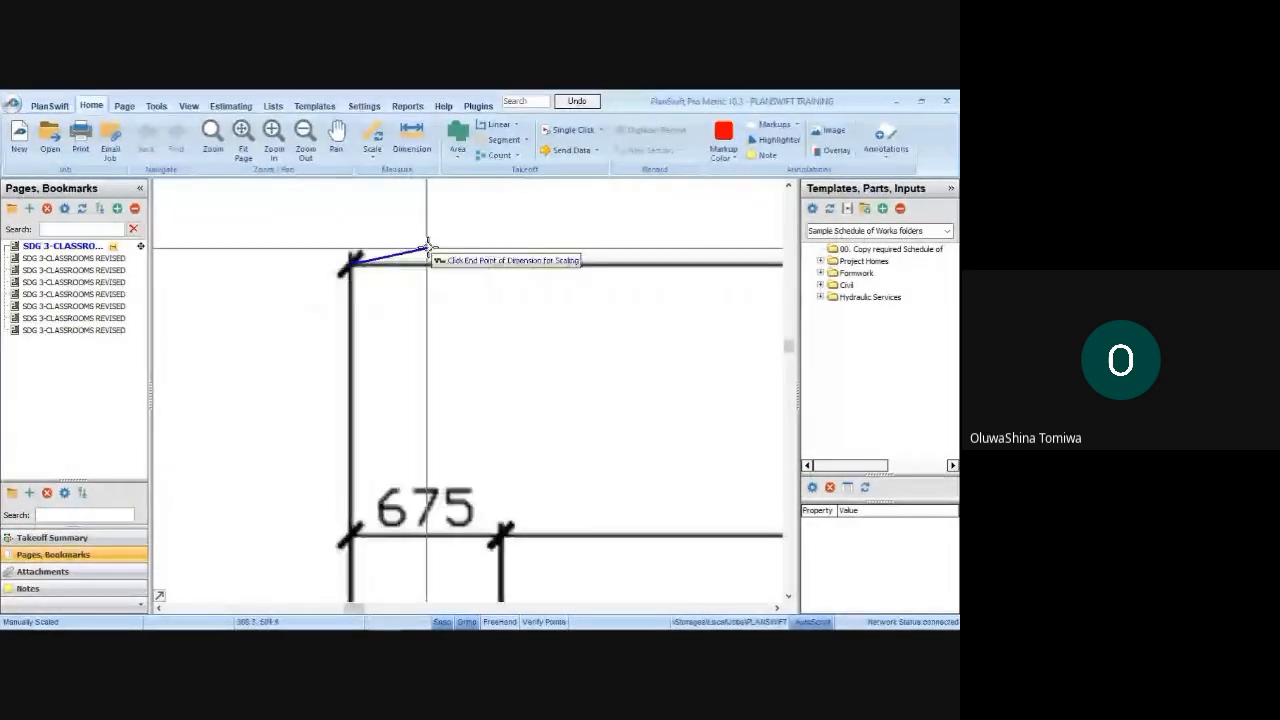
scroll(375, 235, down, 2)
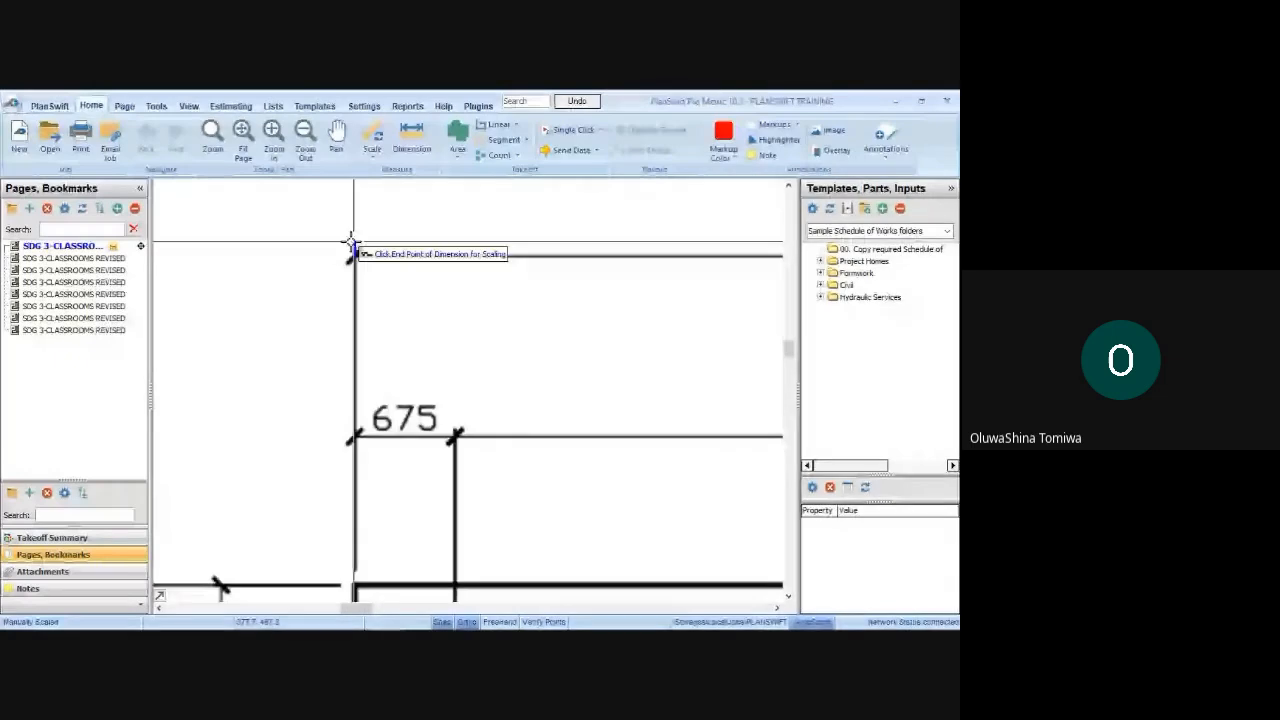
scroll(450, 255, down, 3)
scroll(657, 234, up, 4)
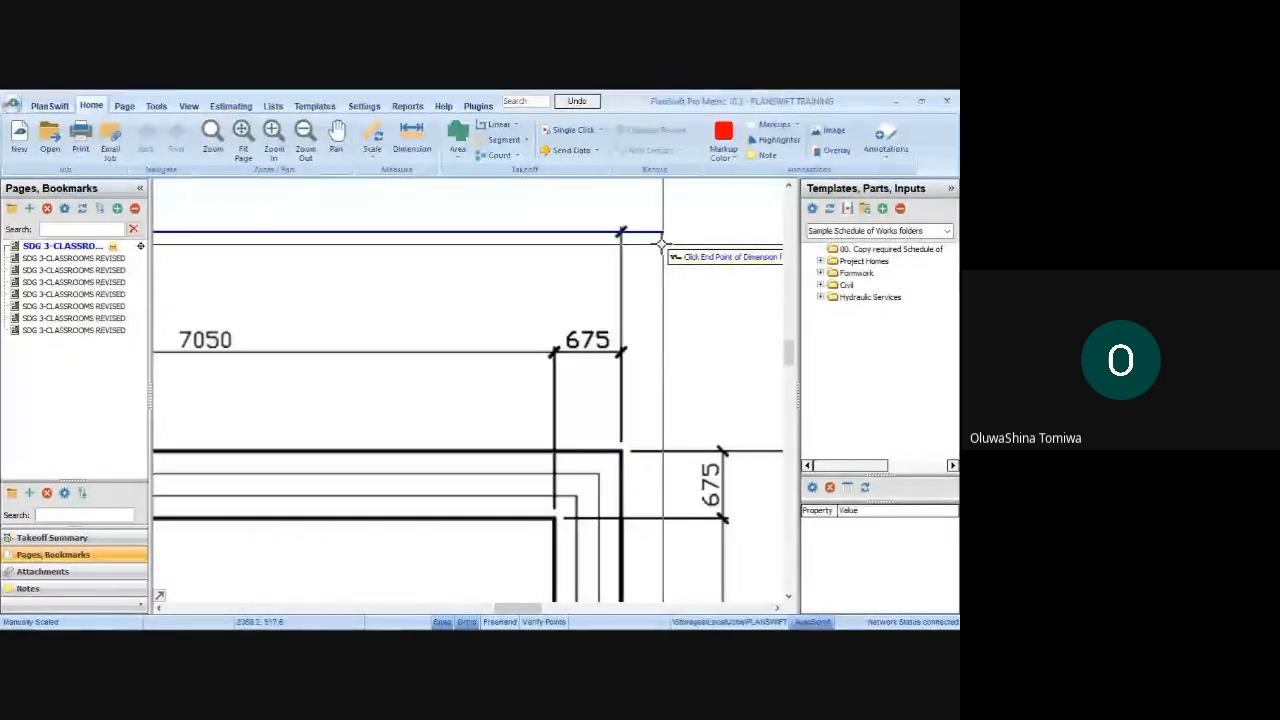
scroll(620, 235, up, 3)
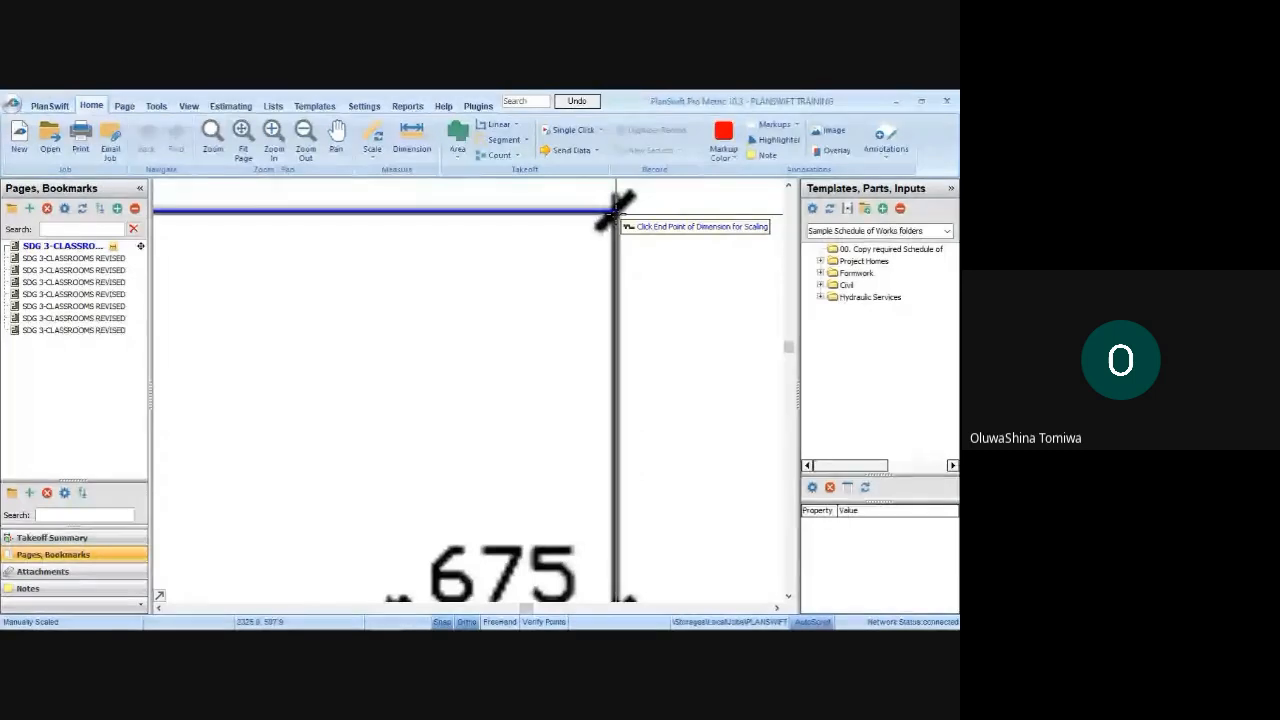
click(617, 210)
Compare the new scale dimension with the printed overall length, and examine the vertical dimension beside the plan
scroll(668, 307, down, 2)
scroll(622, 299, down, 2)
scroll(622, 299, down, 4)
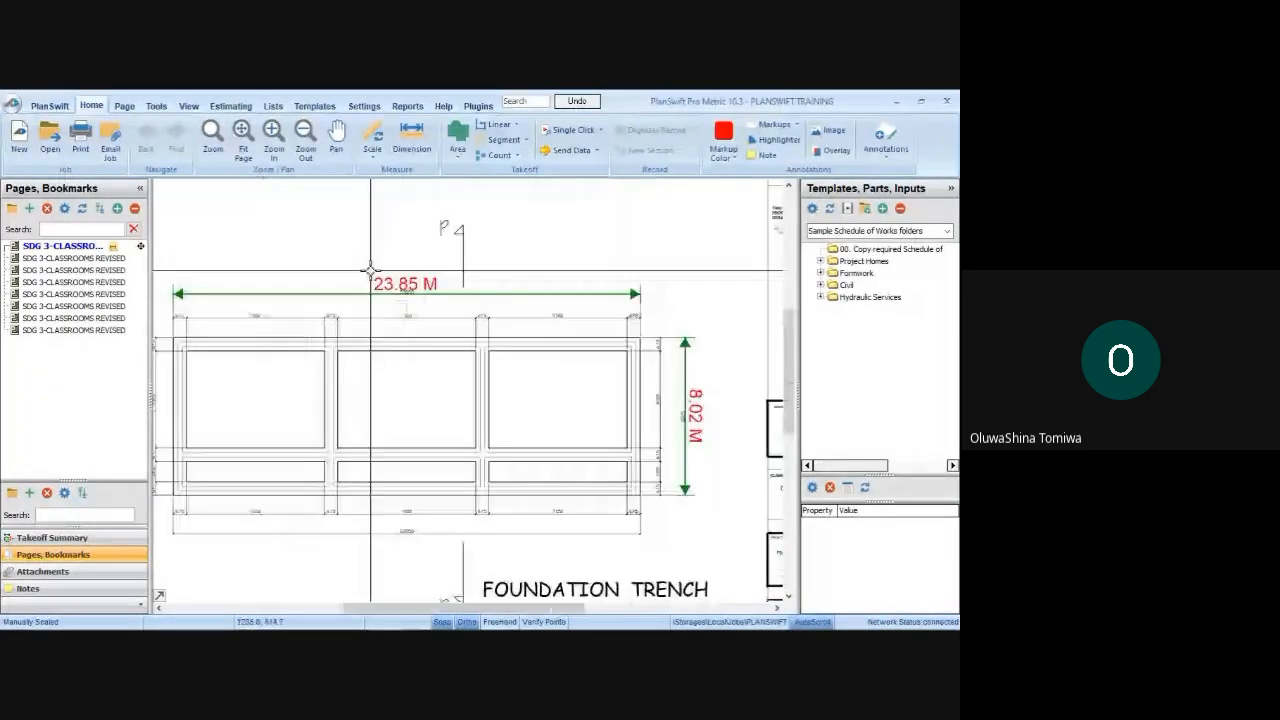
scroll(431, 285, up, 4)
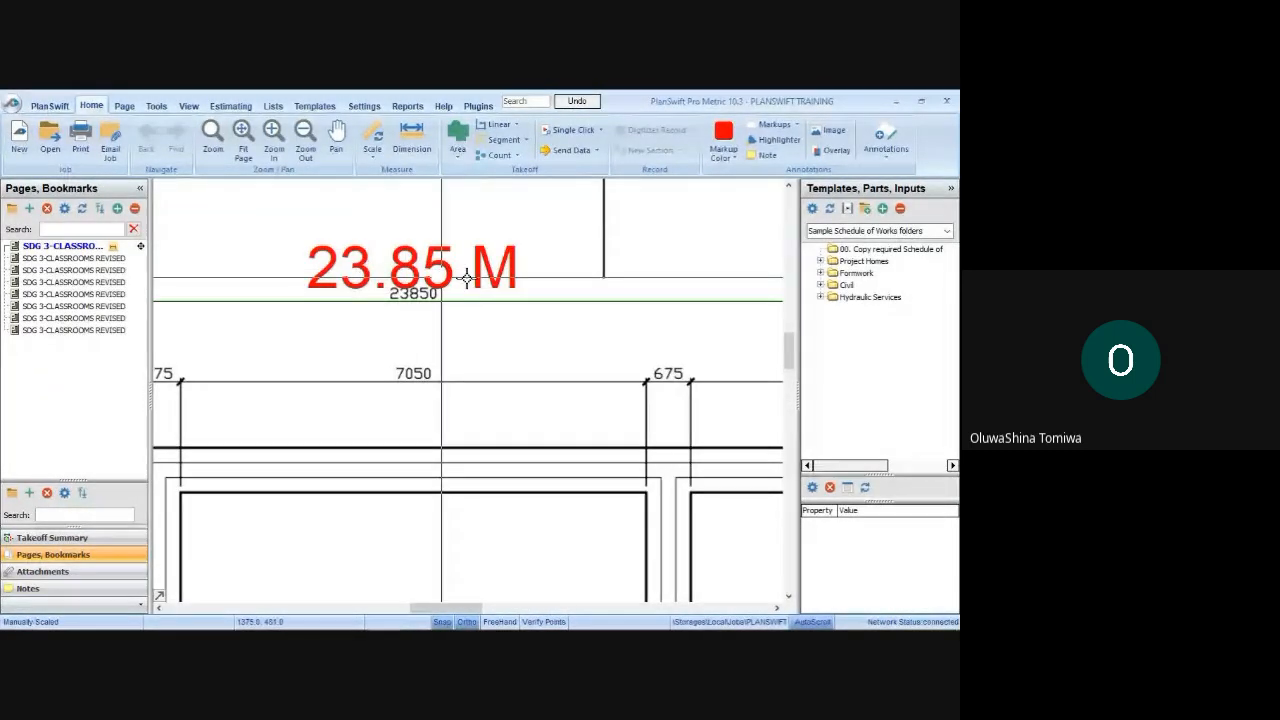
scroll(466, 278, up, 2)
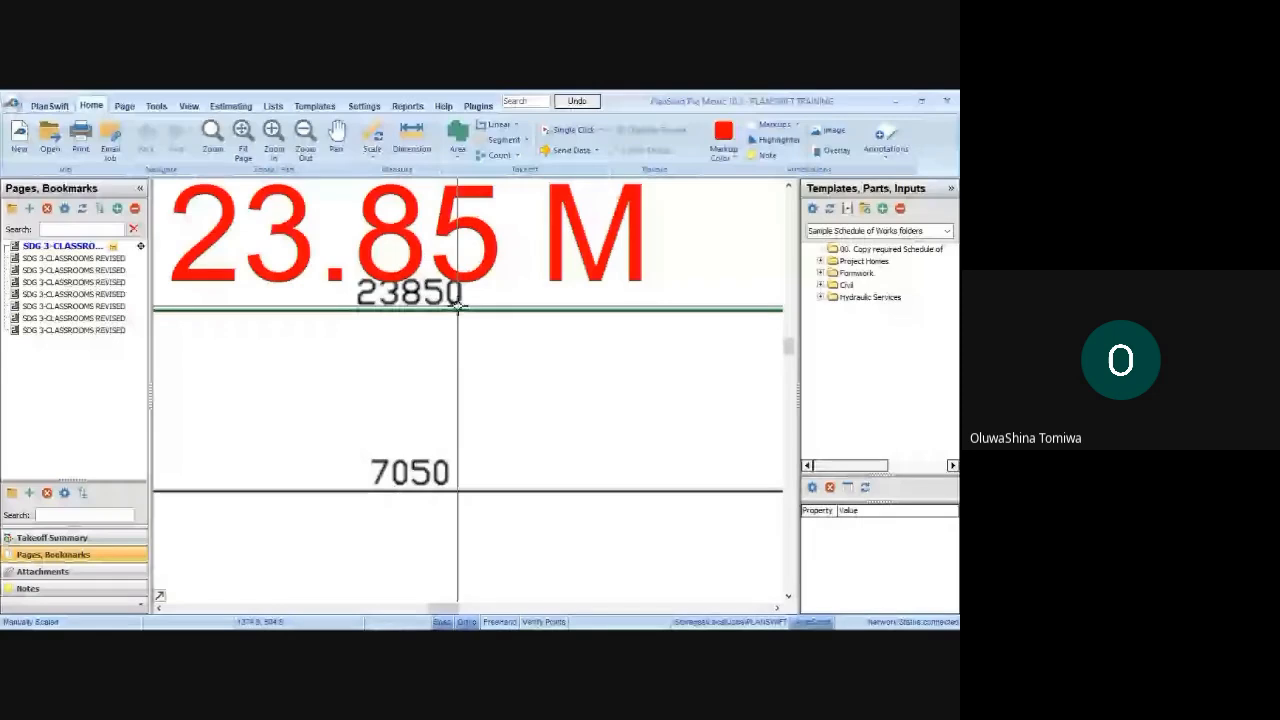
scroll(458, 305, down, 5)
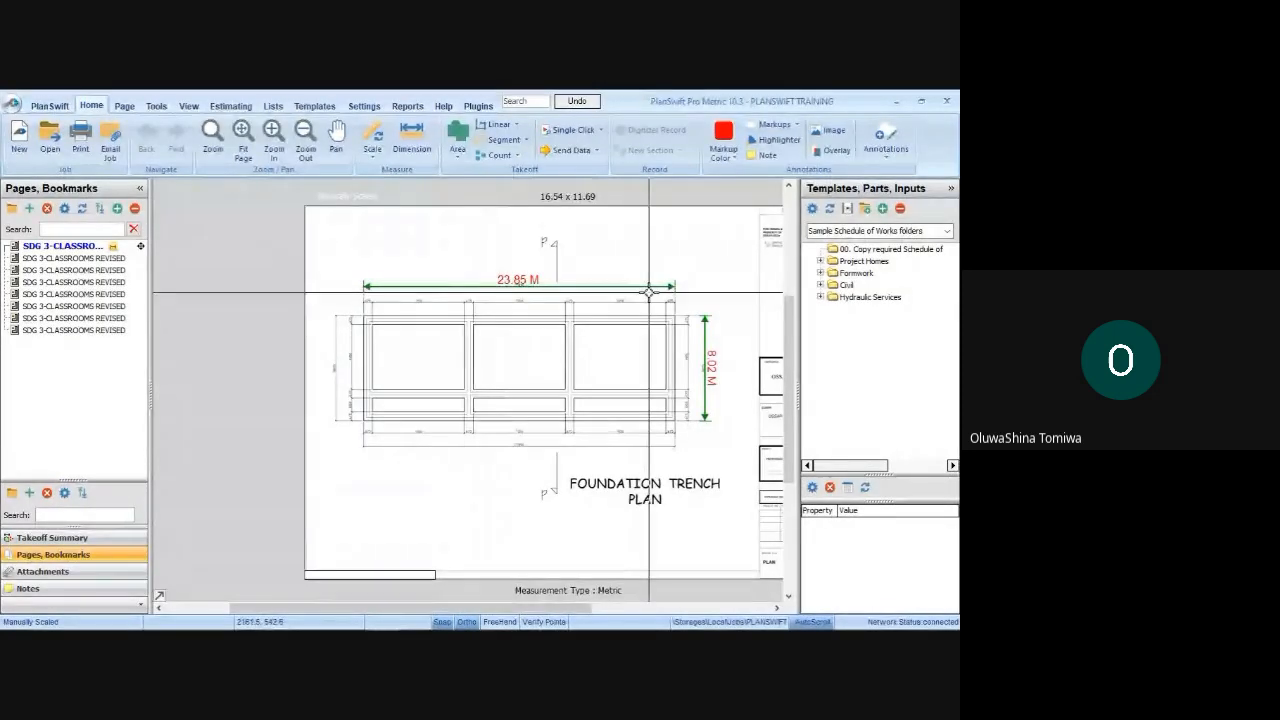
scroll(700, 341, up, 3)
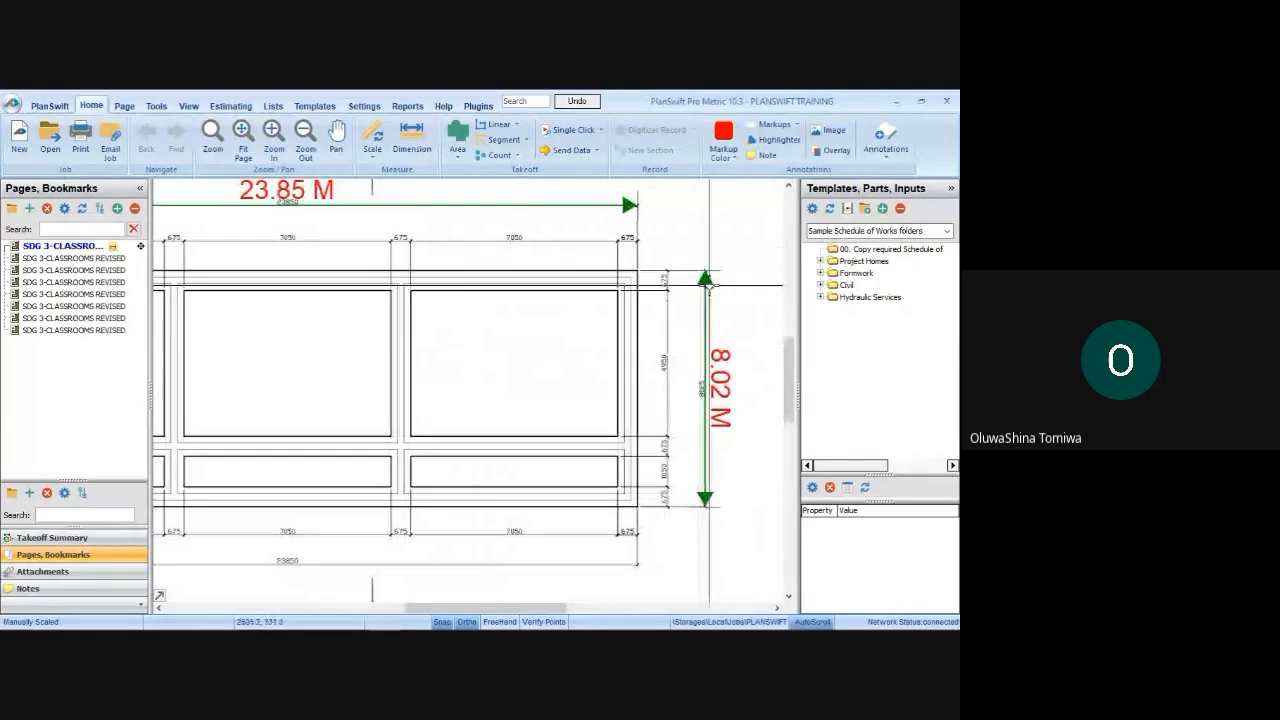
scroll(720, 428, down, 2)
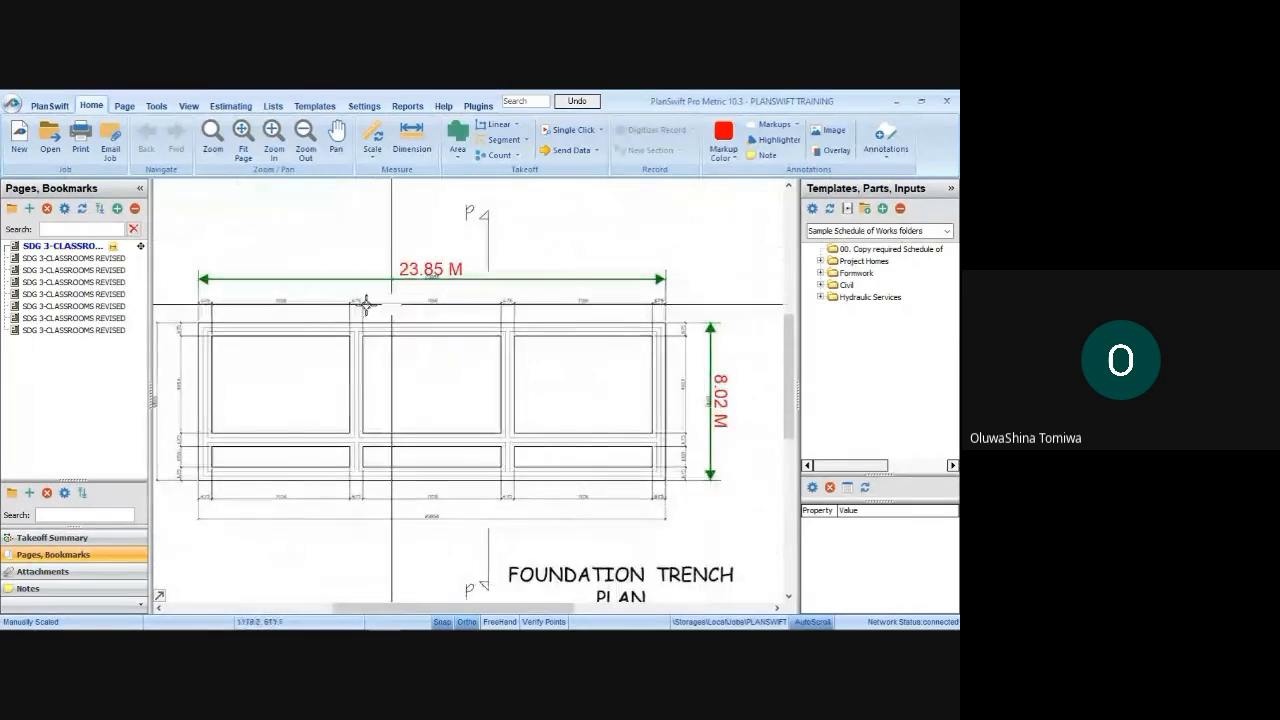
Dimension the first 7050 bay between its tick marks above the trench plan to check the scale, then end the Dimension tool
scroll(200, 292, up, 3)
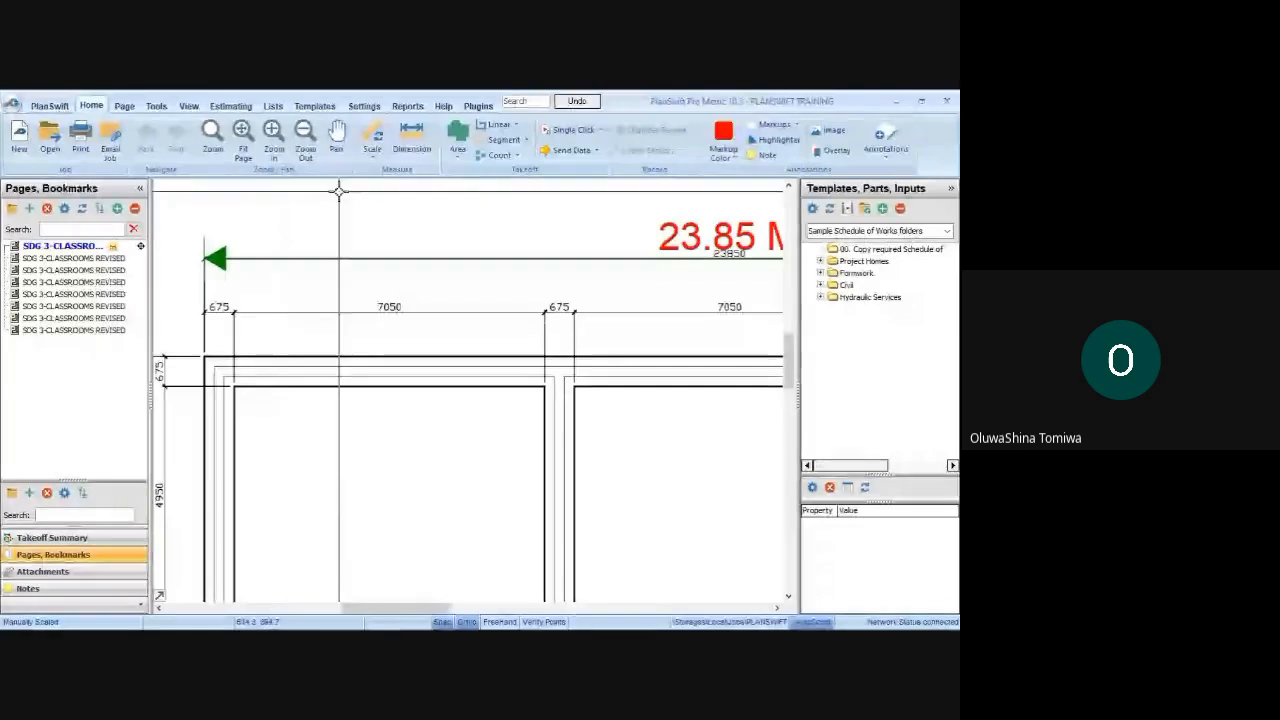
click(411, 133)
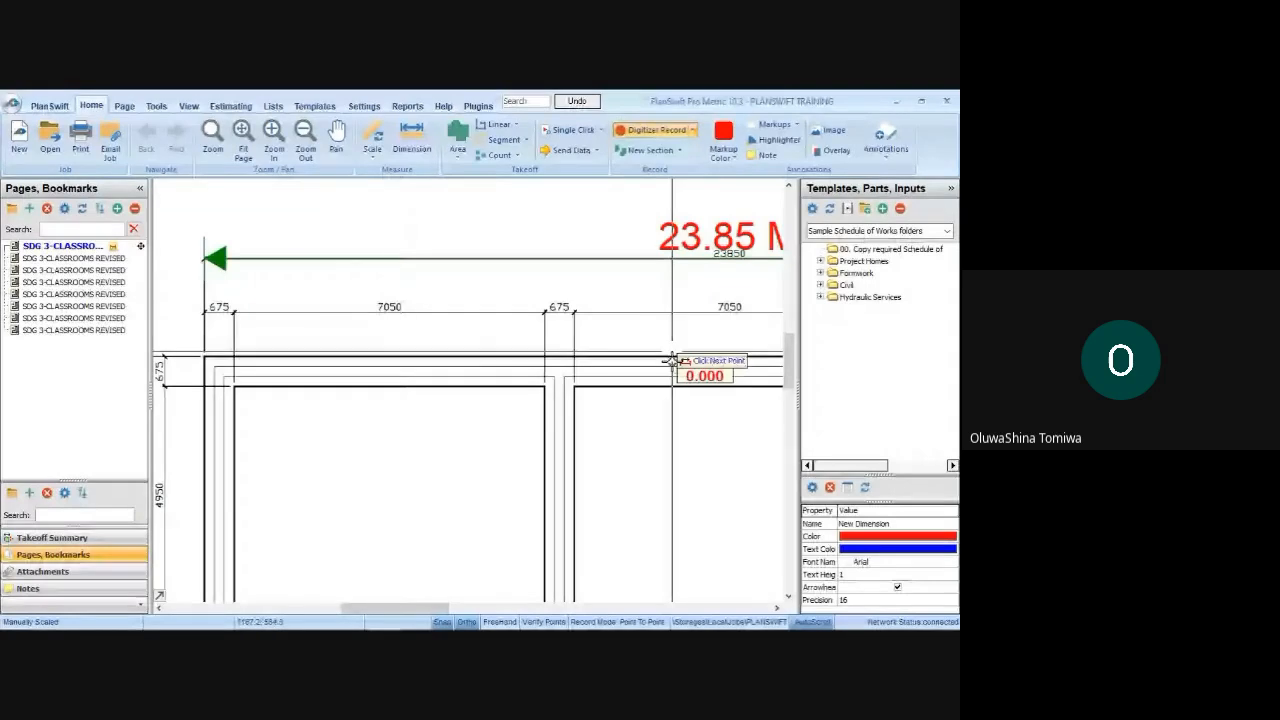
scroll(206, 306, up, 4)
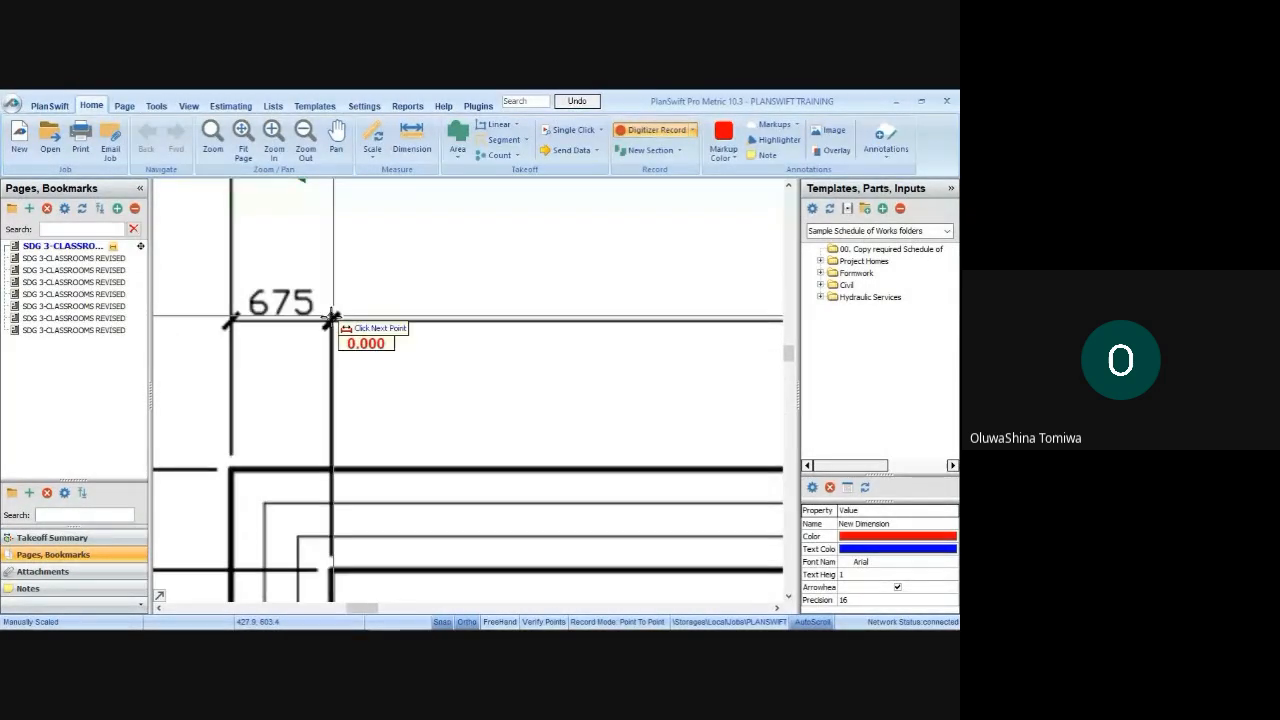
scroll(332, 320, up, 1)
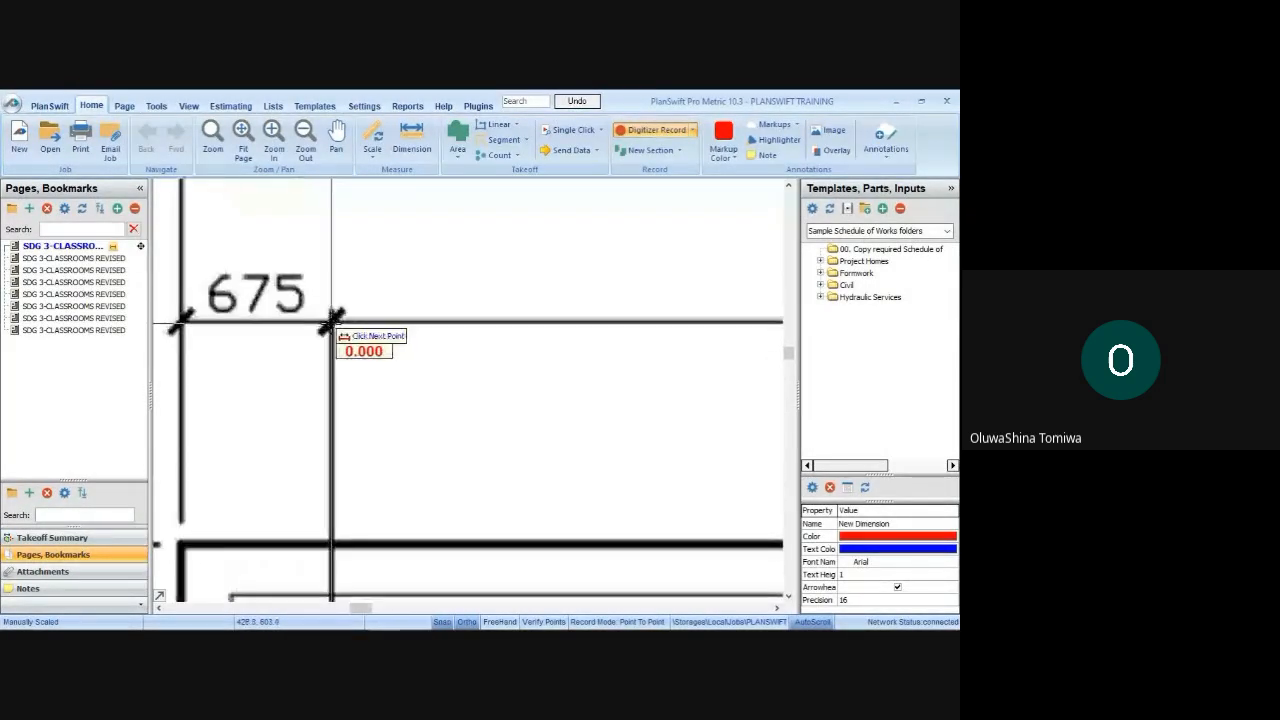
scroll(316, 316, down, 2)
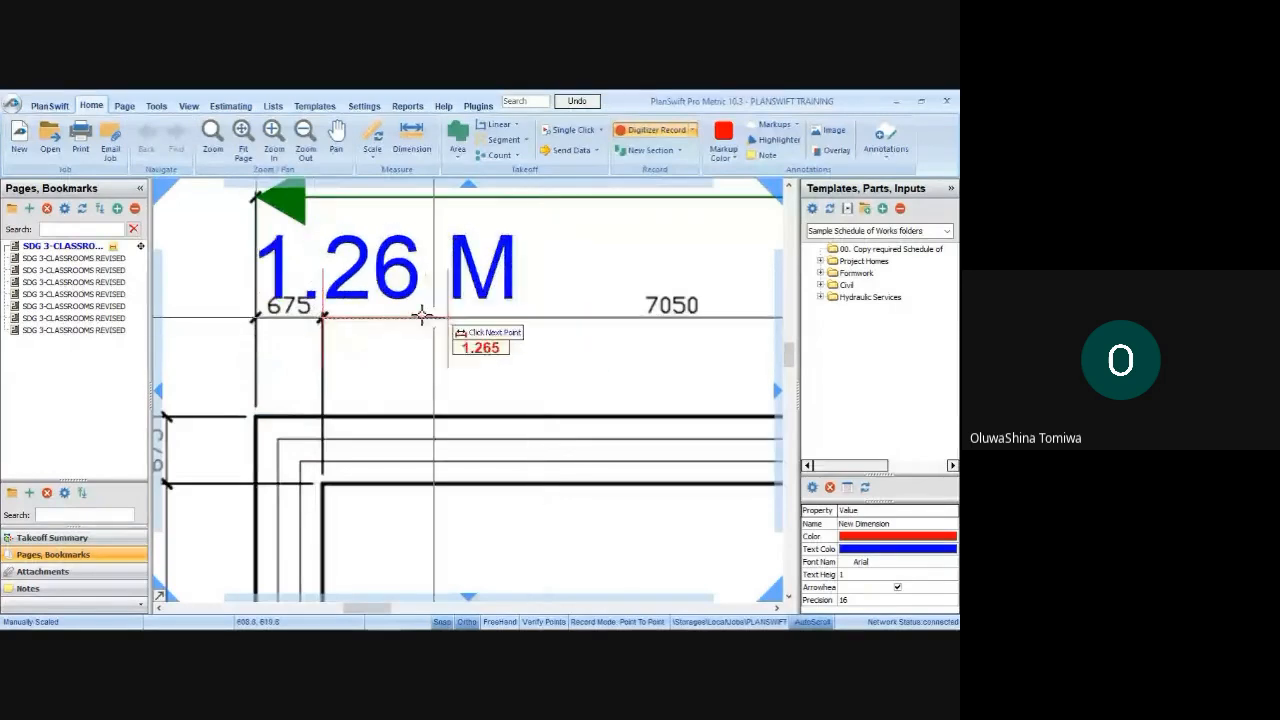
scroll(354, 302, down, 2)
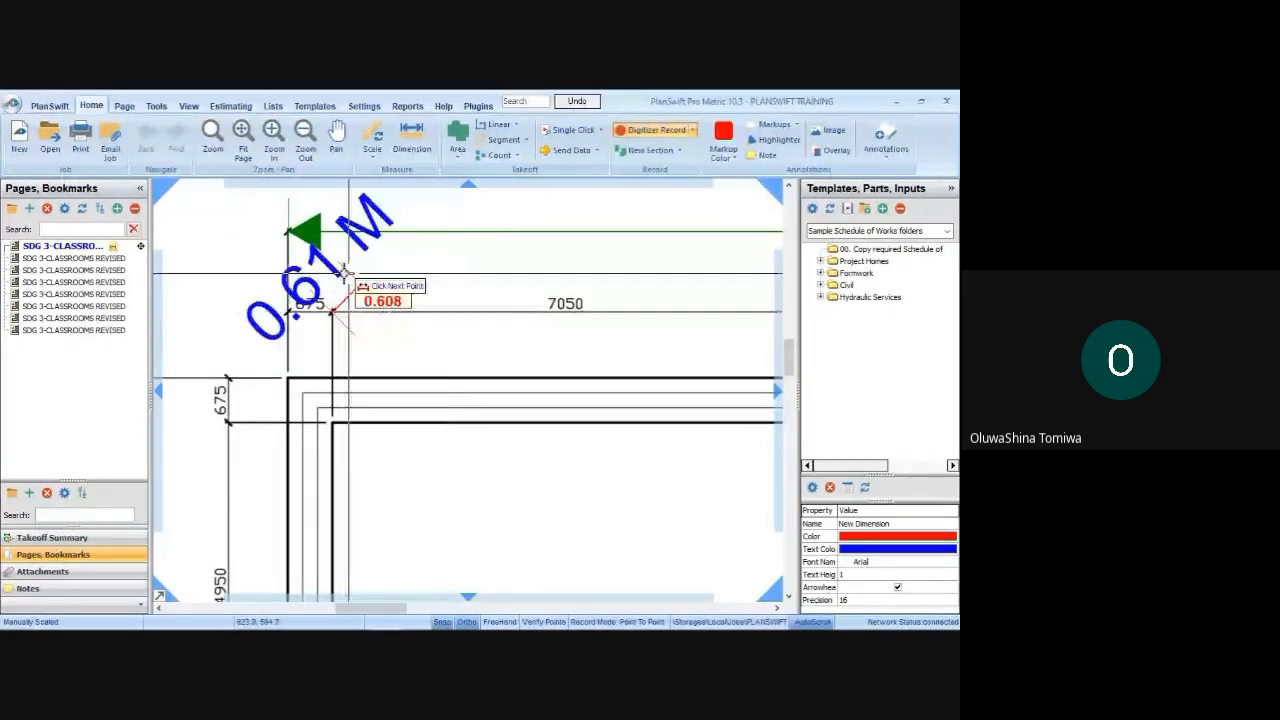
scroll(549, 299, up, 2)
click(549, 299)
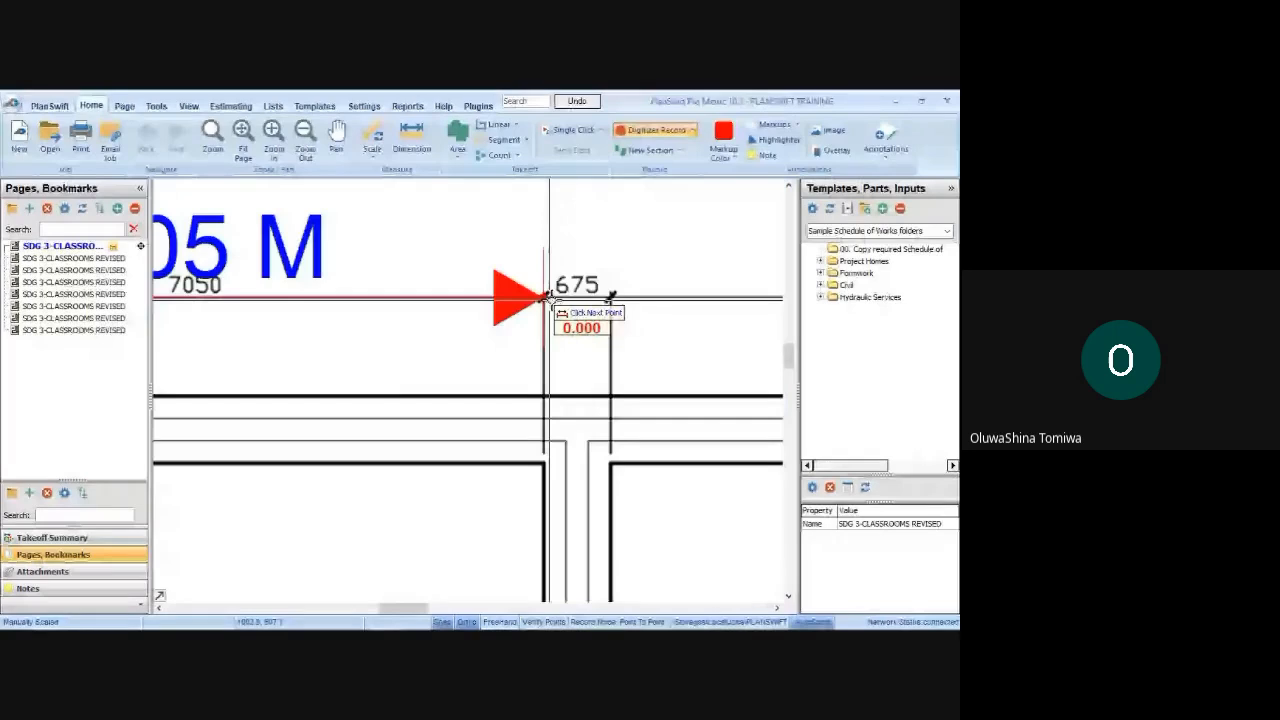
scroll(443, 287, down, 1)
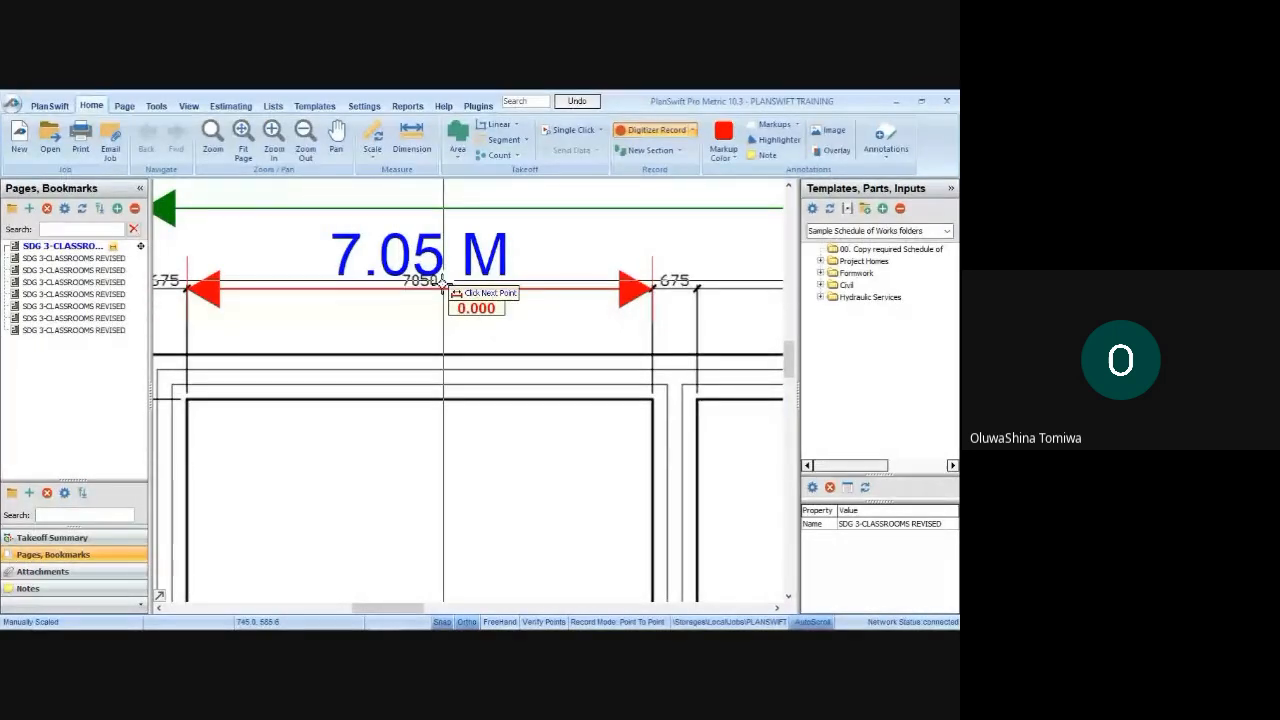
scroll(425, 290, up, 1)
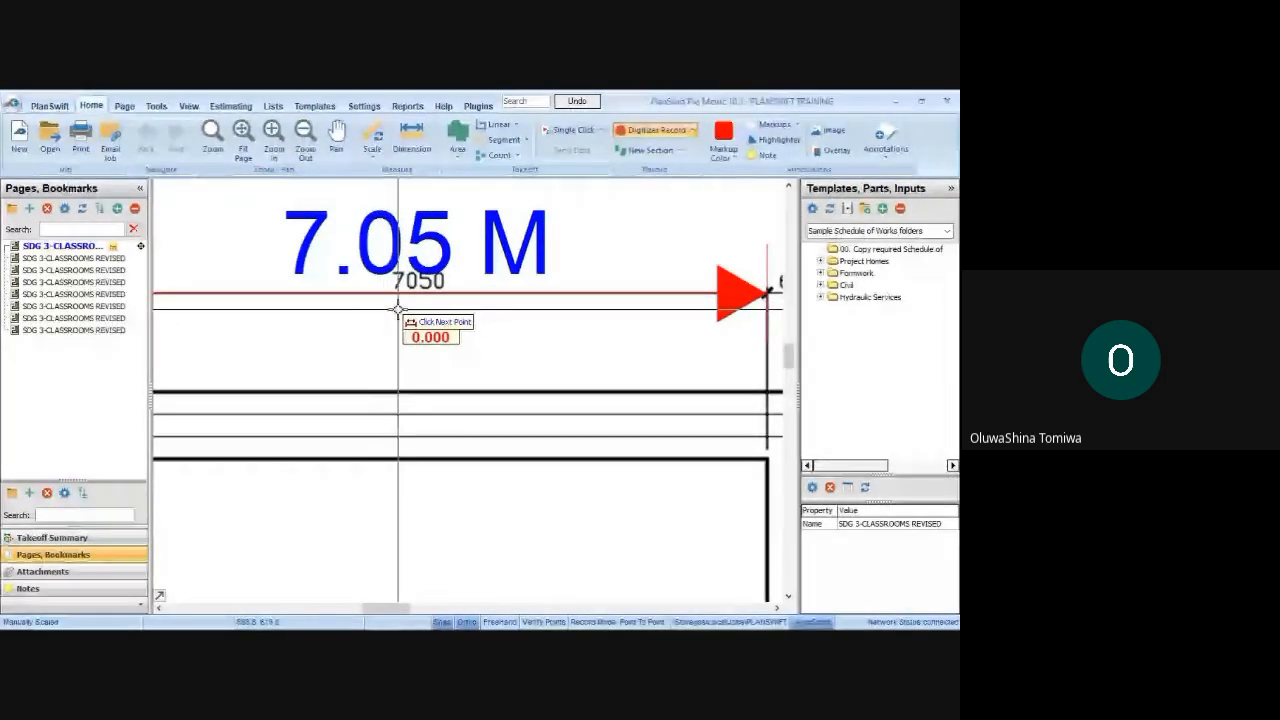
scroll(450, 310, down, 2)
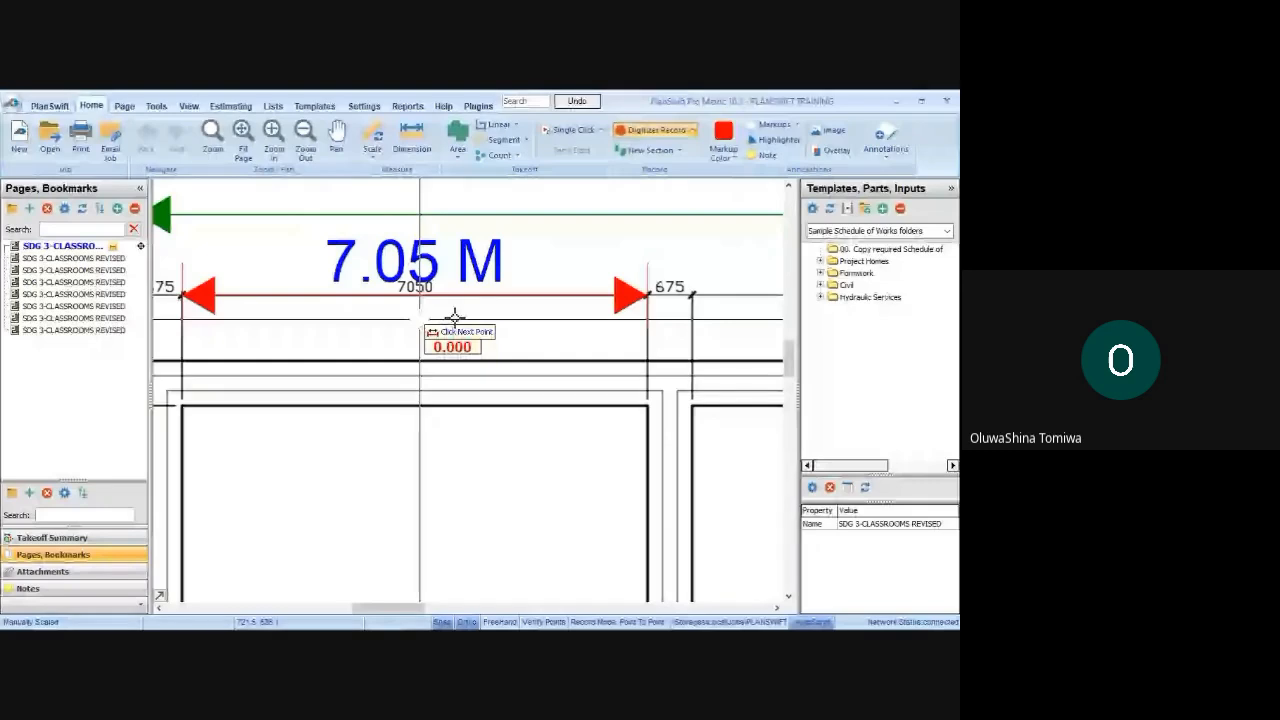
key(Escape)
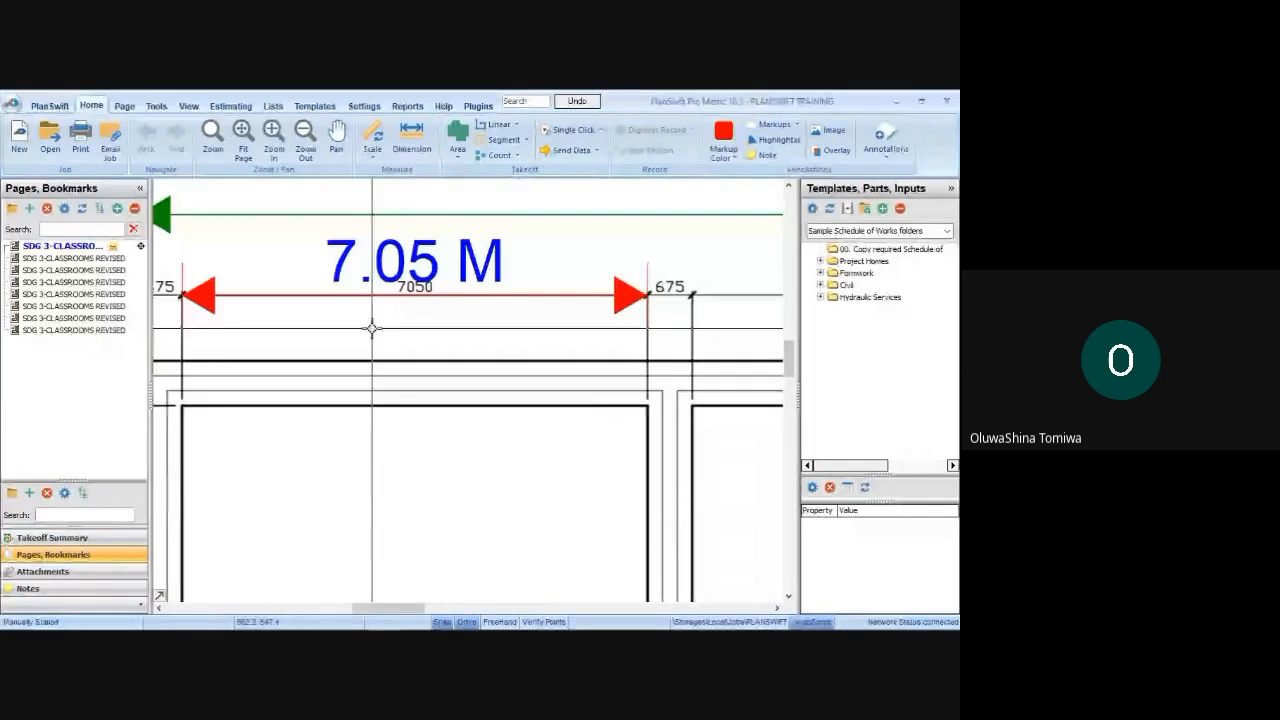
Create a folder named PLANSWIFT TRAINING TEMPLATE in the Metric Takeoff Template Samples
click(315, 108)
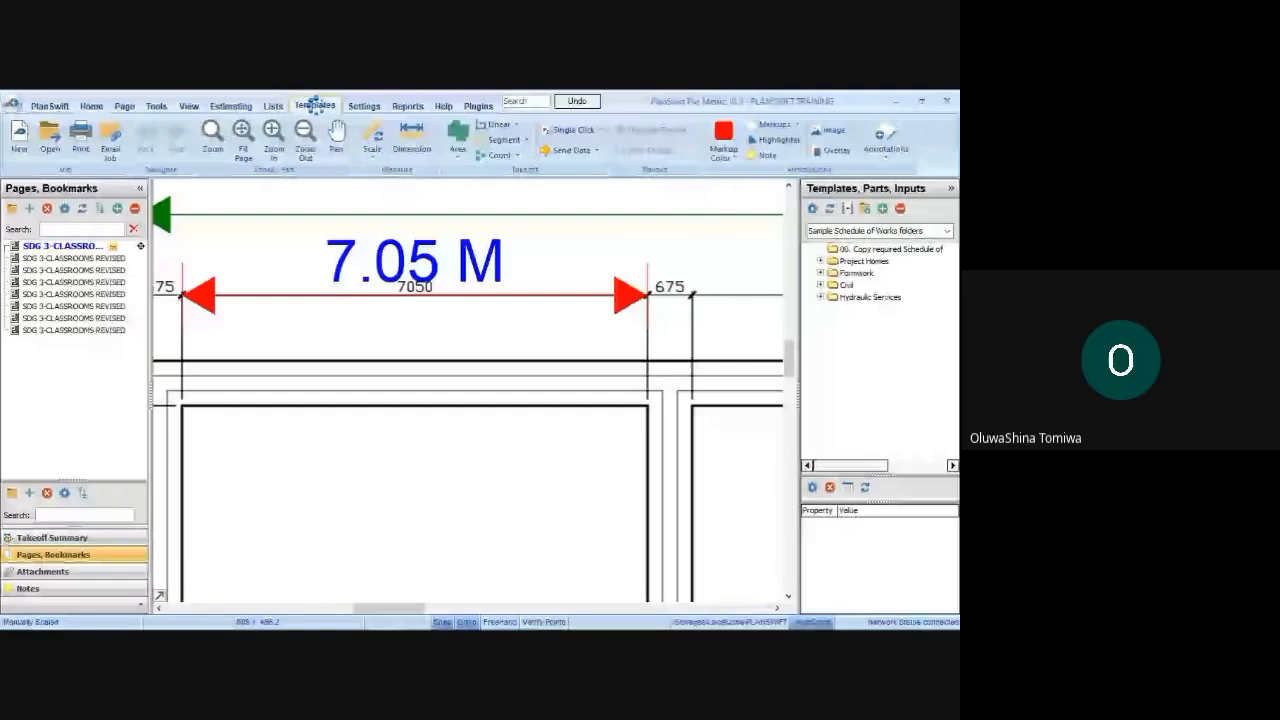
click(315, 105)
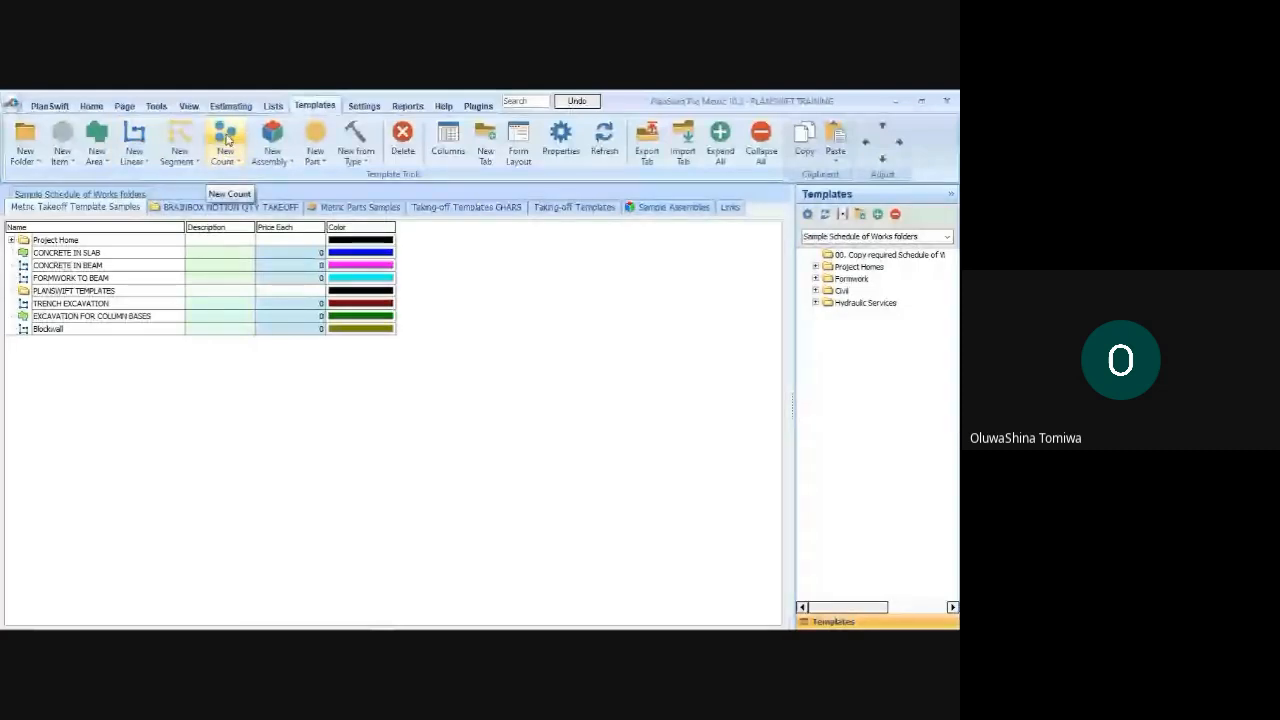
click(25, 140)
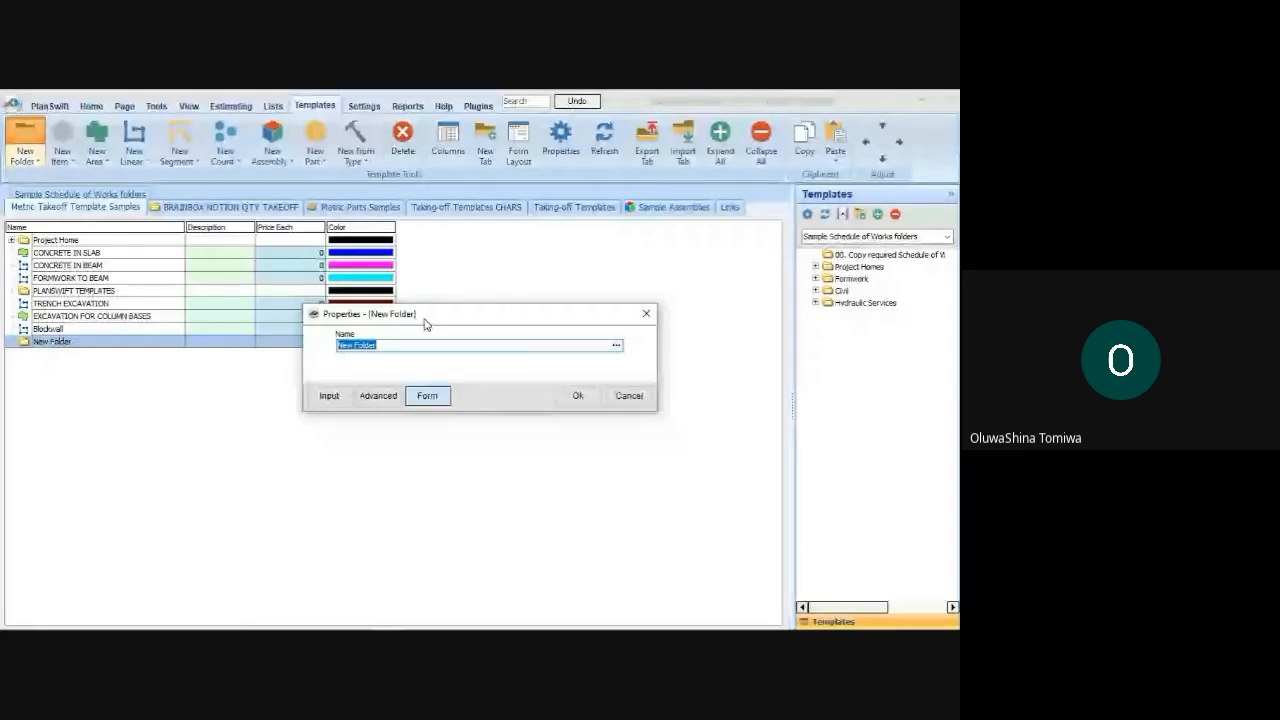
text(PL)
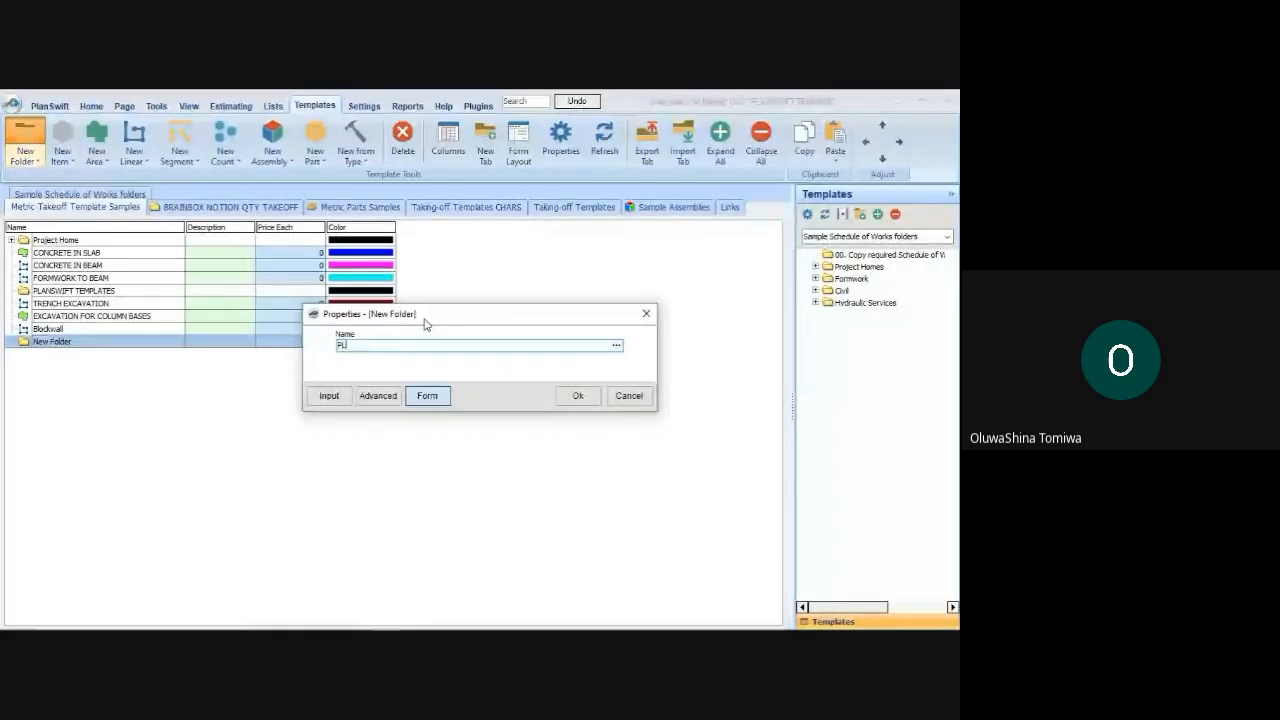
text(ANSWIFT)
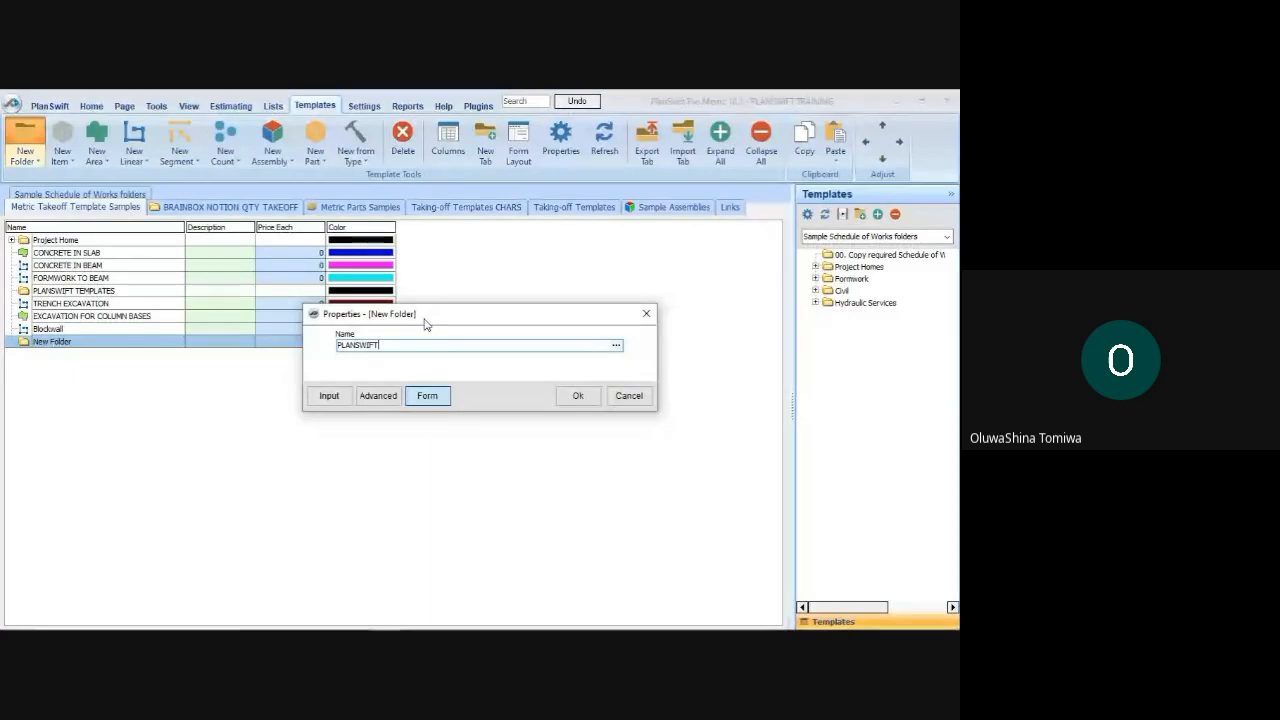
text( TRAINING )
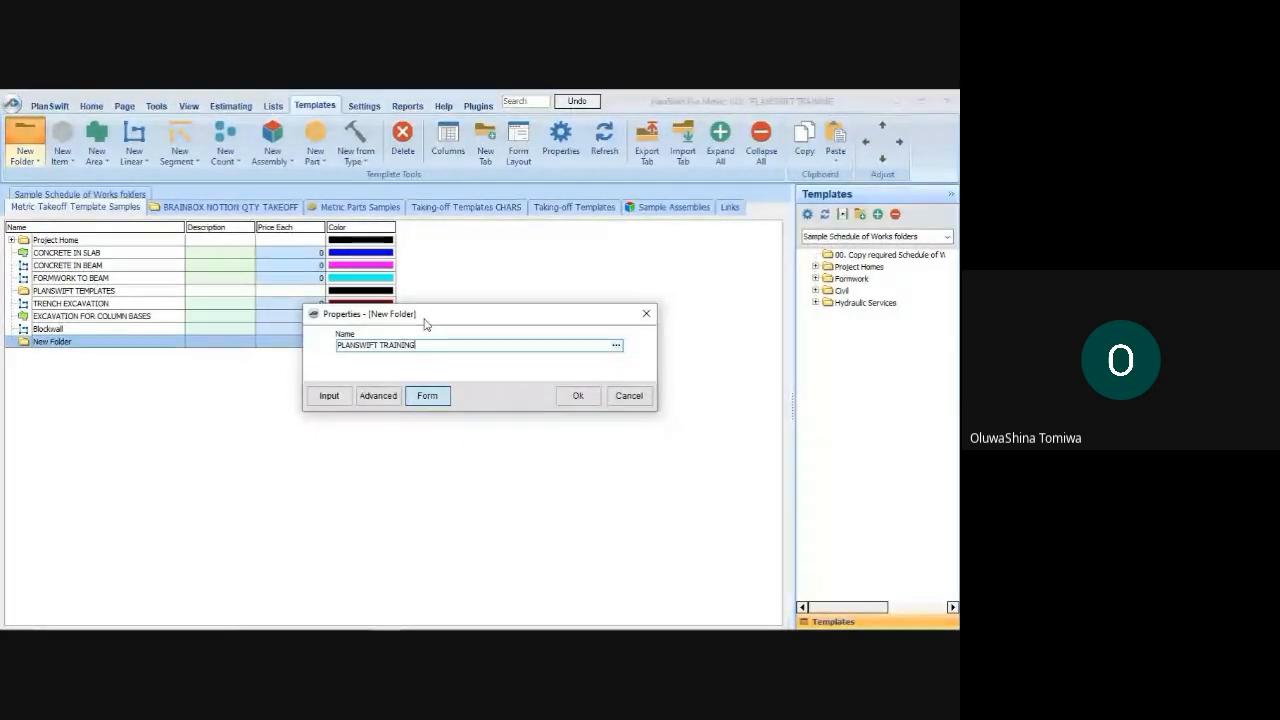
text(TEMPLATE)
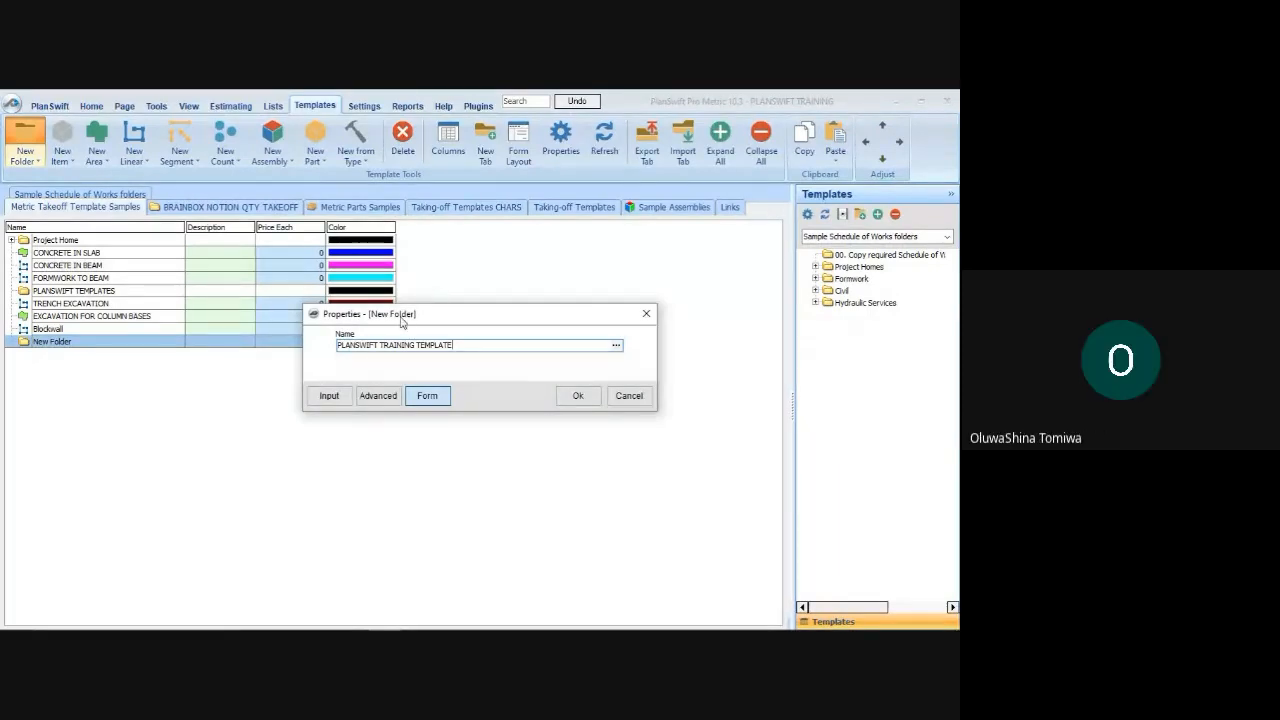
click(570, 399)
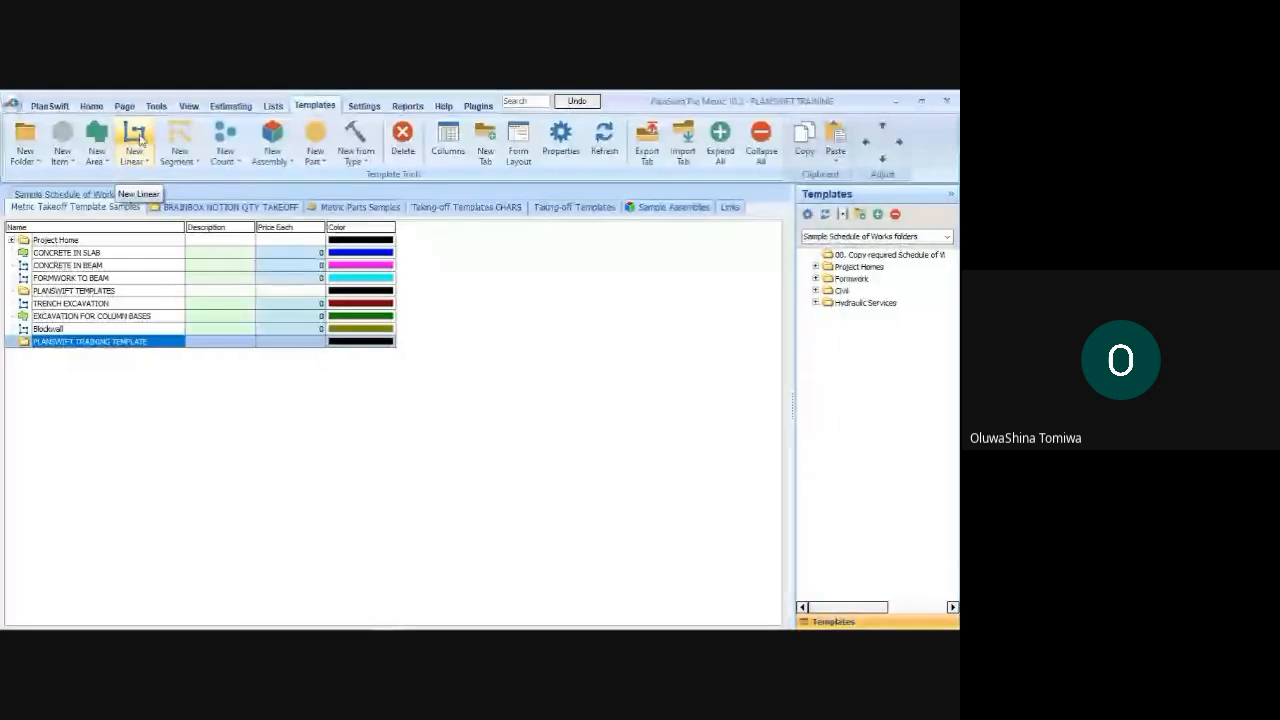
click(140, 139)
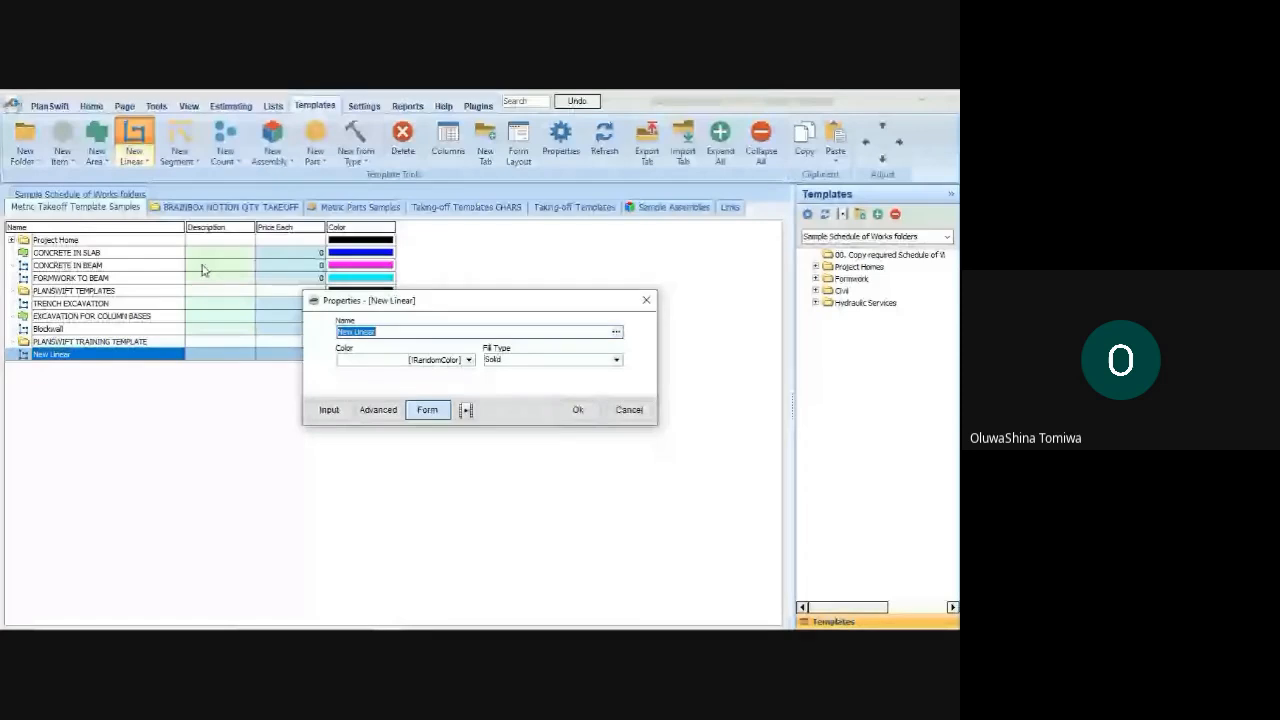
text(TRENCH EXCAVATION)
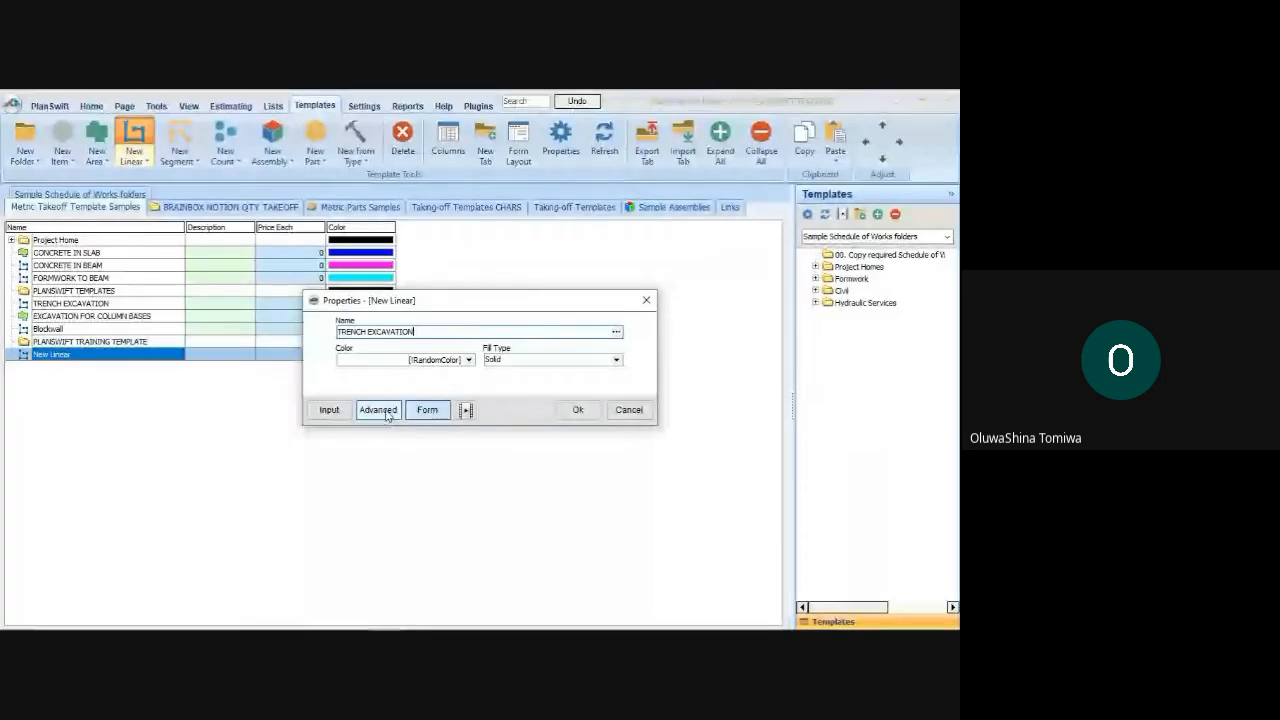
text(\)
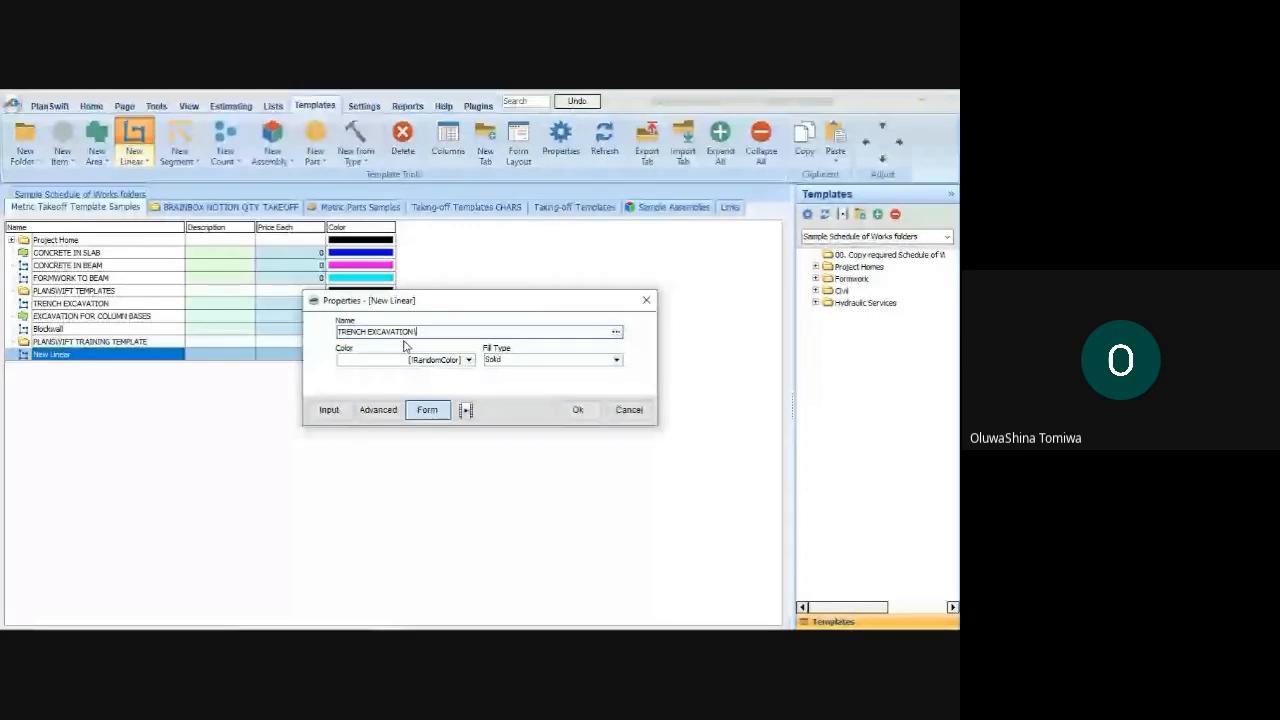
key(BackSpace)
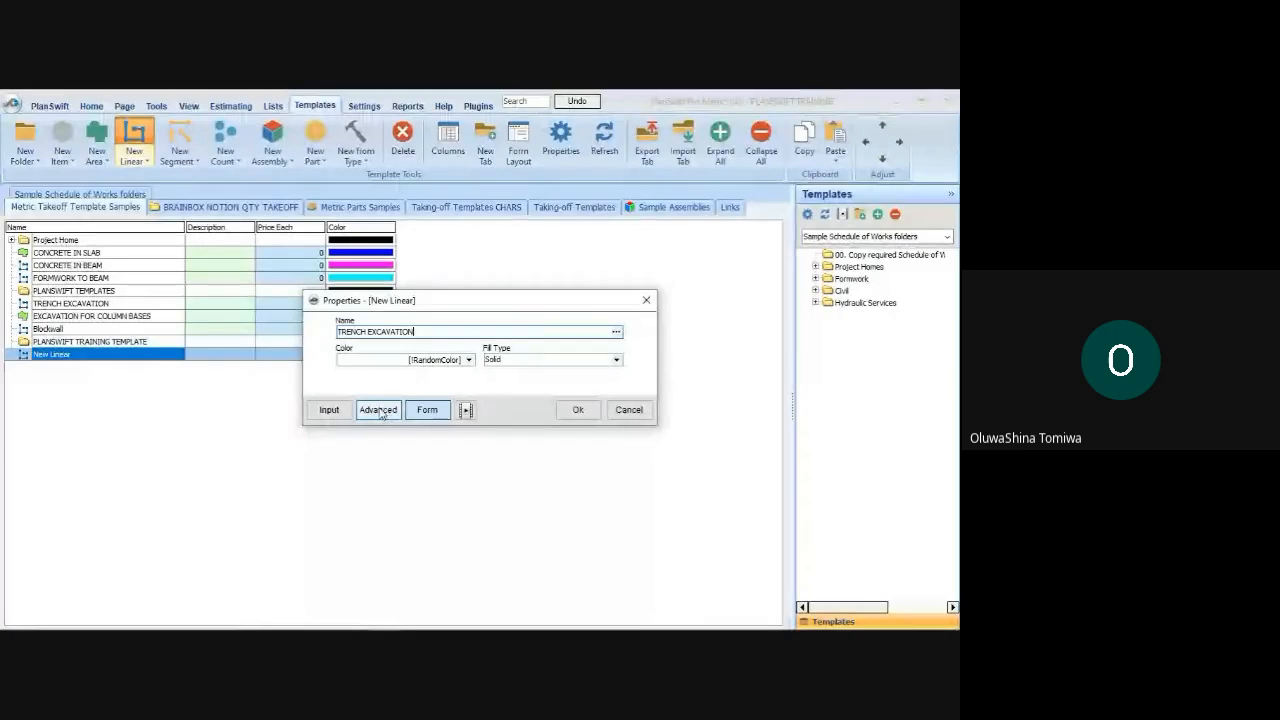
click(378, 410)
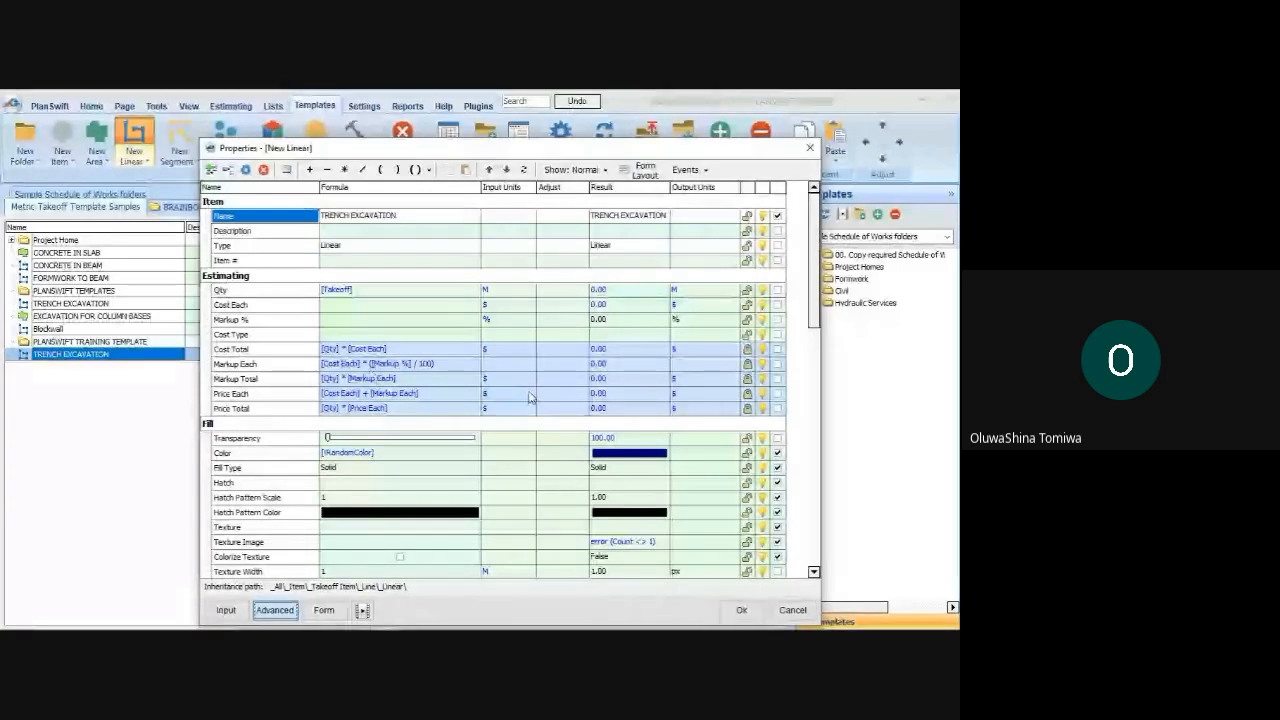
mouse_move(287, 627)
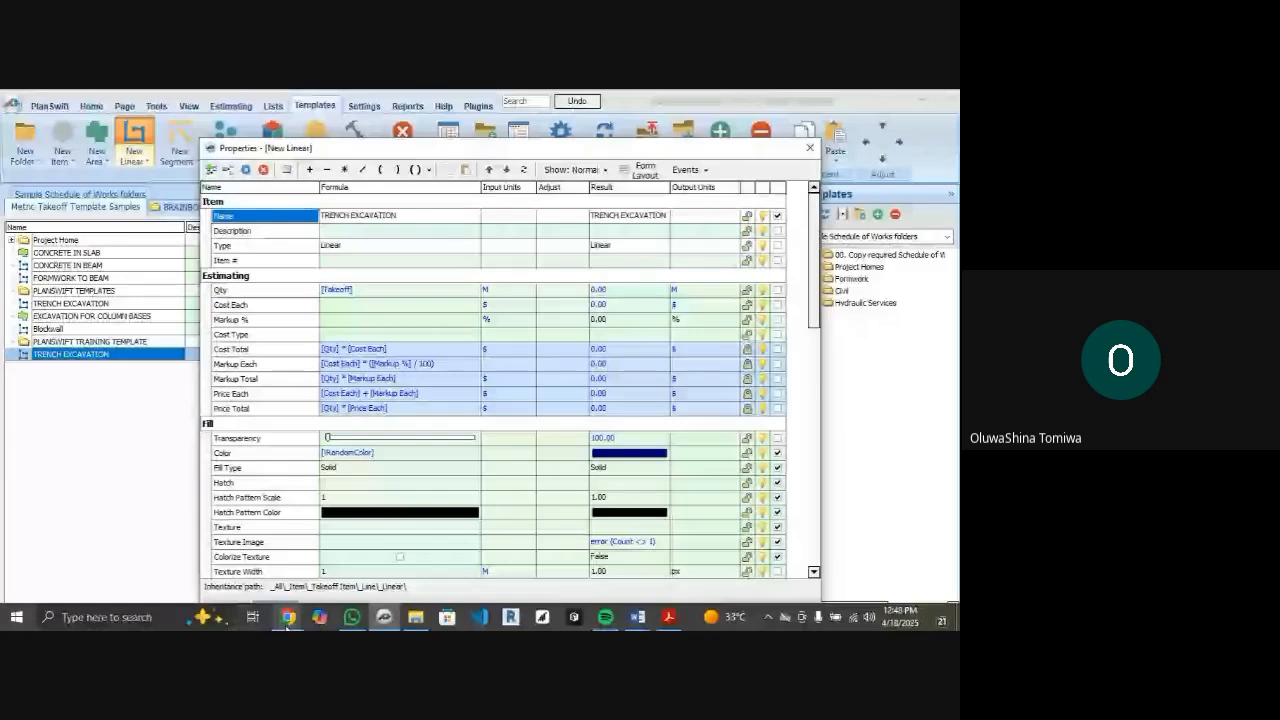
click(287, 620)
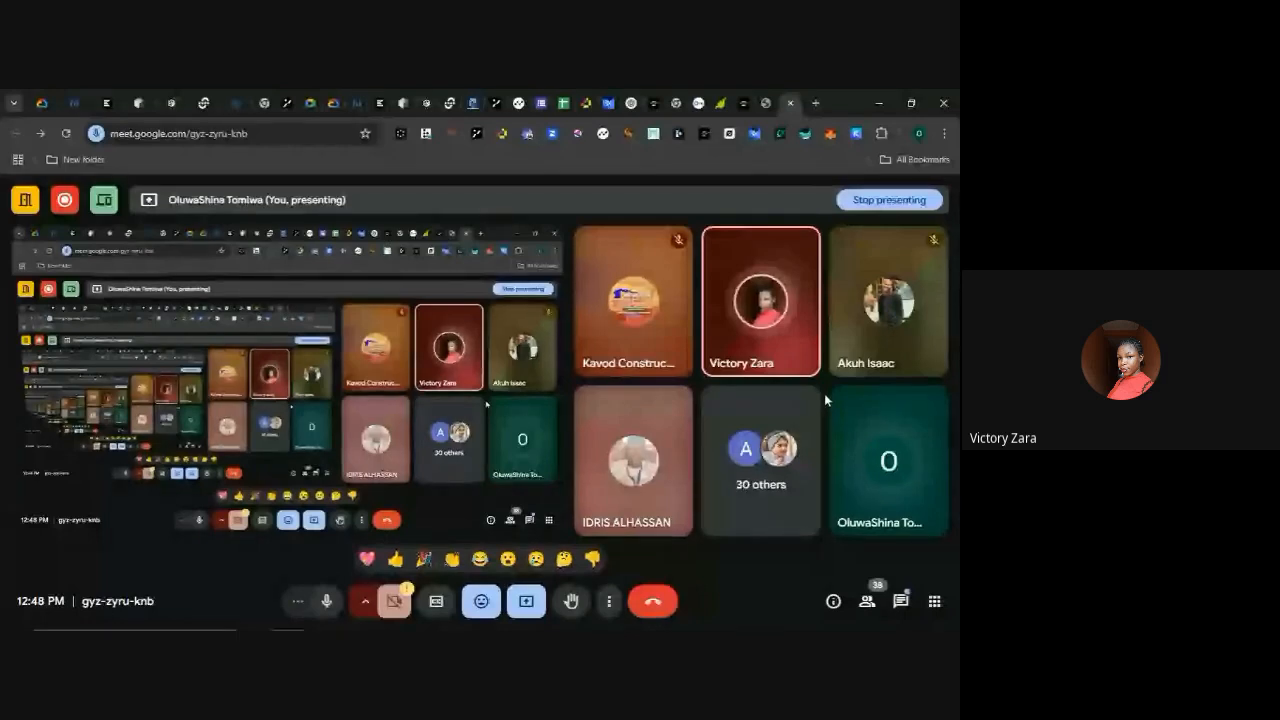
mouse_move(347, 628)
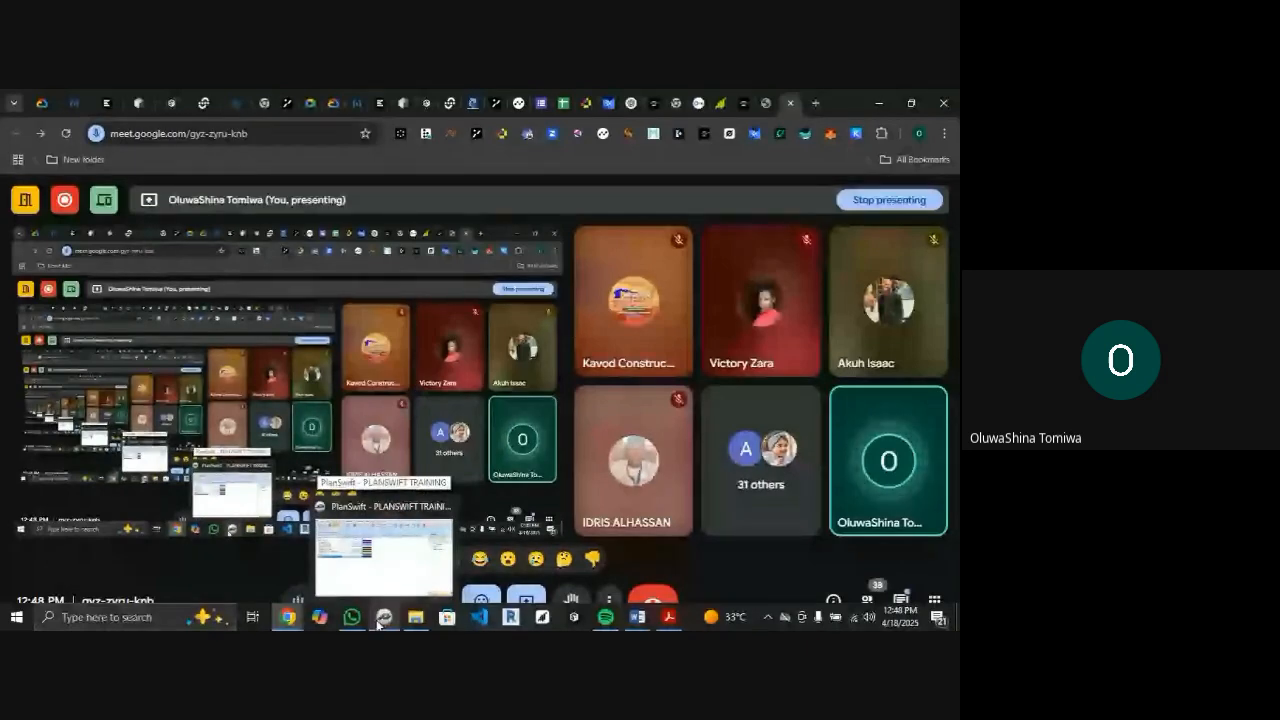
click(377, 620)
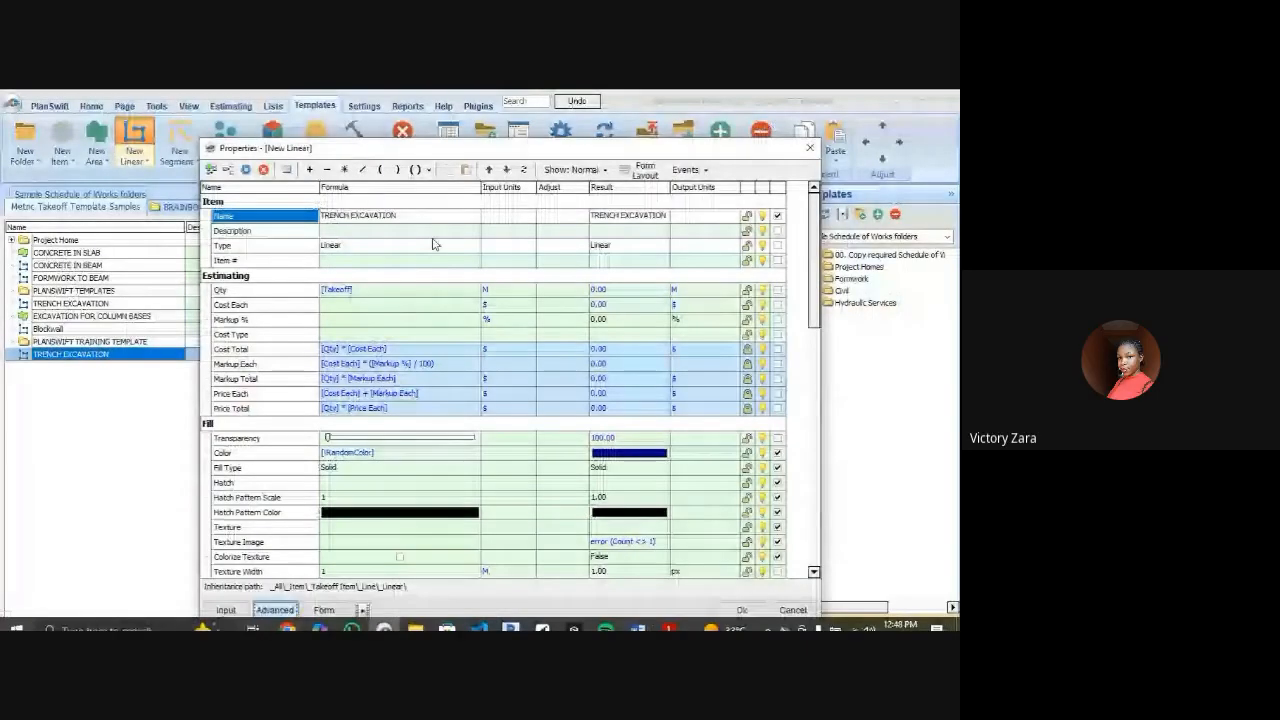
click(810, 150)
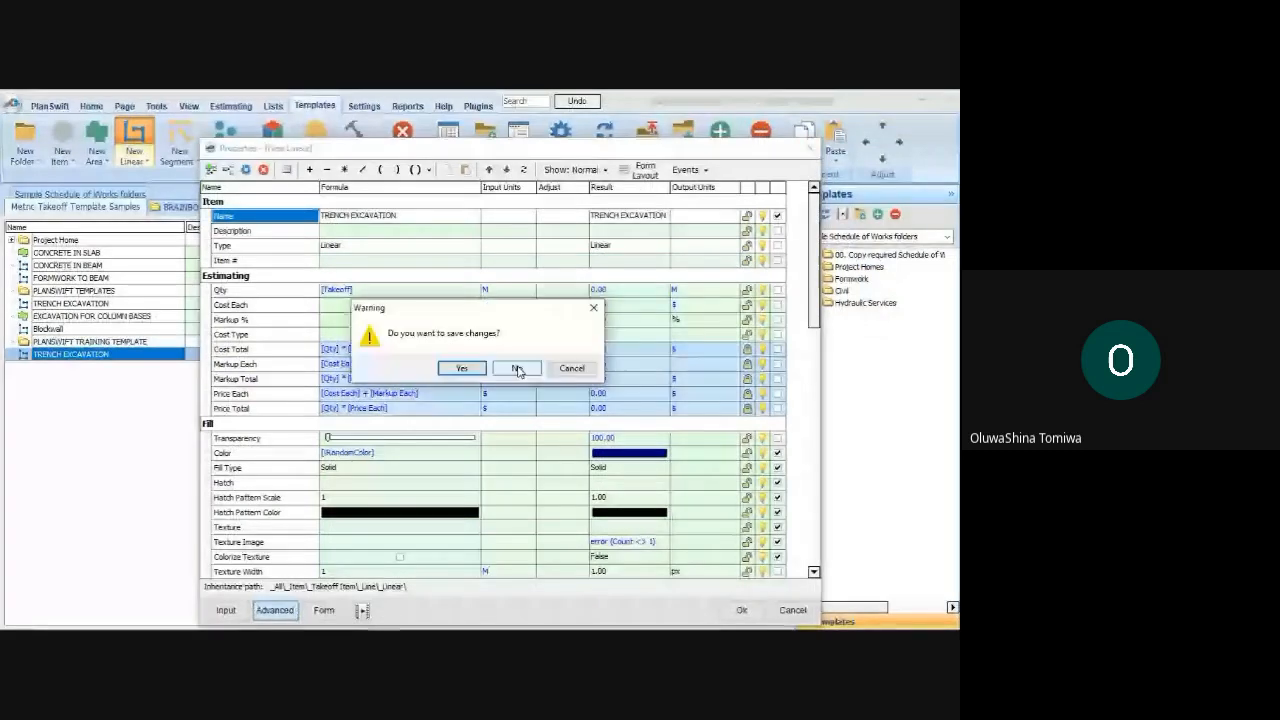
click(516, 368)
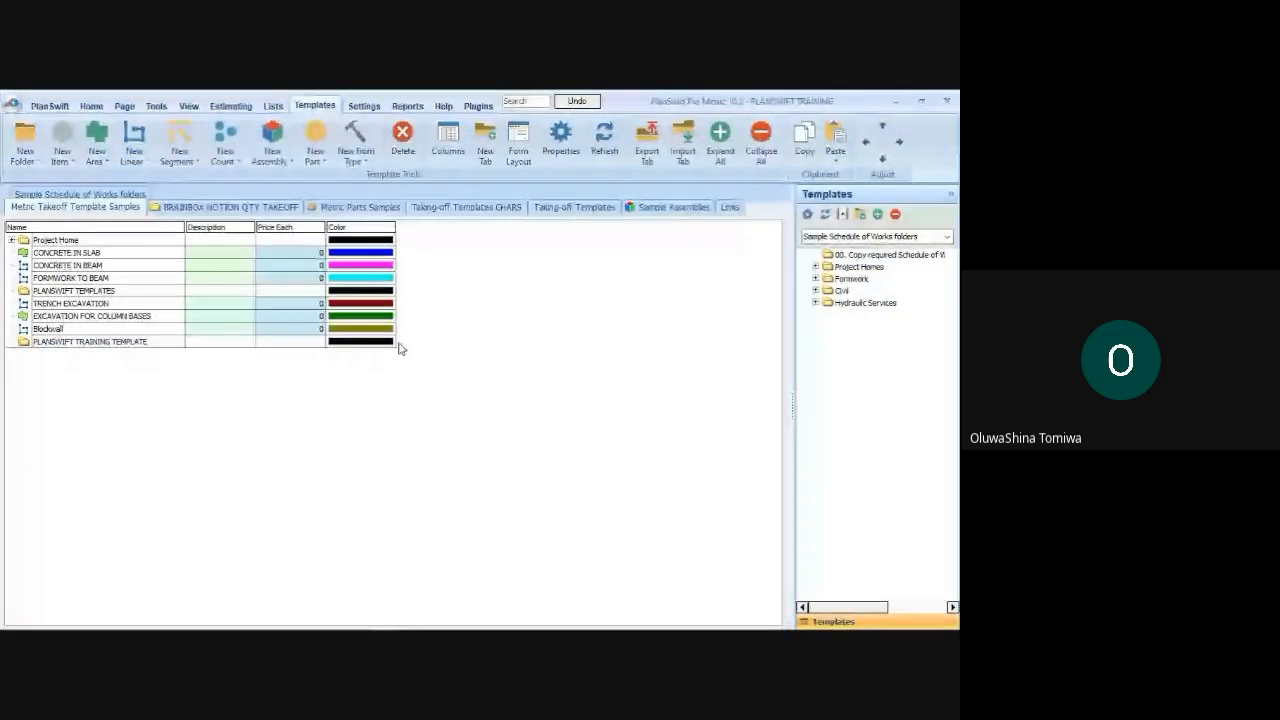
Start a new linear template named TRENCH EXCAVATION from the PLANSWIFT TRAINING TEMPLATE folder and show its advanced properties
click(102, 345)
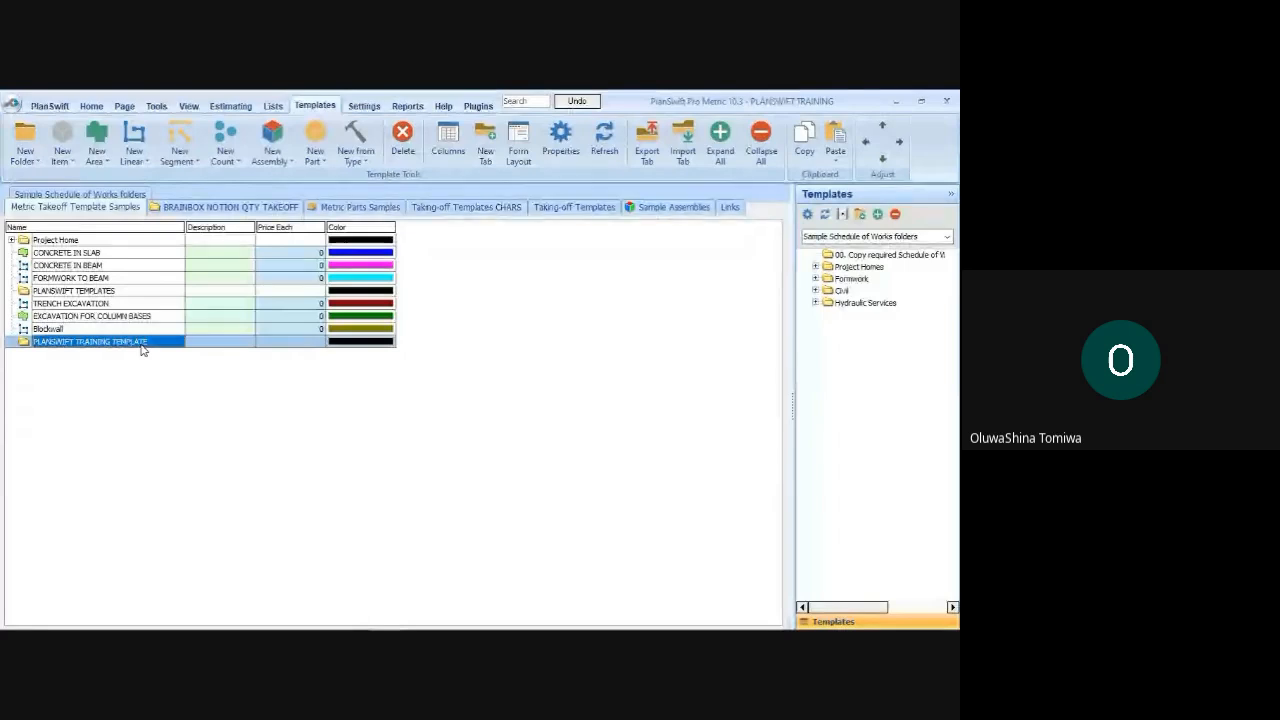
drag(142, 350, 124, 337)
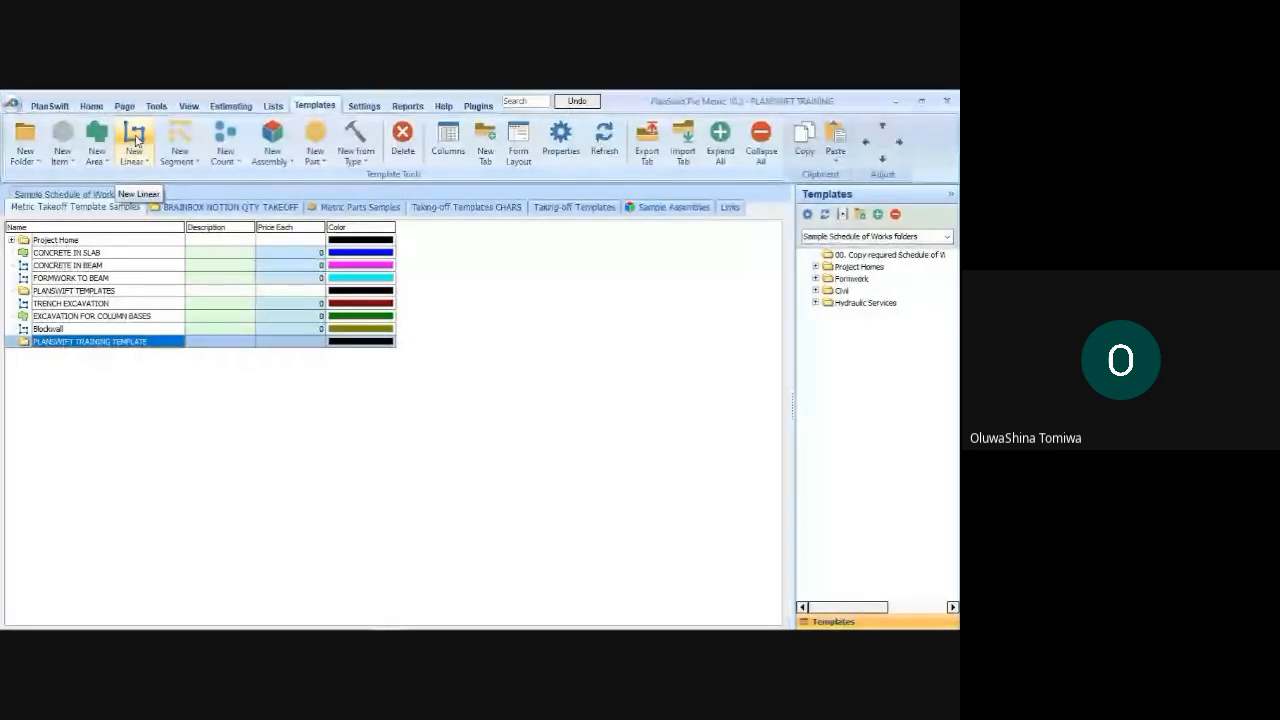
click(137, 141)
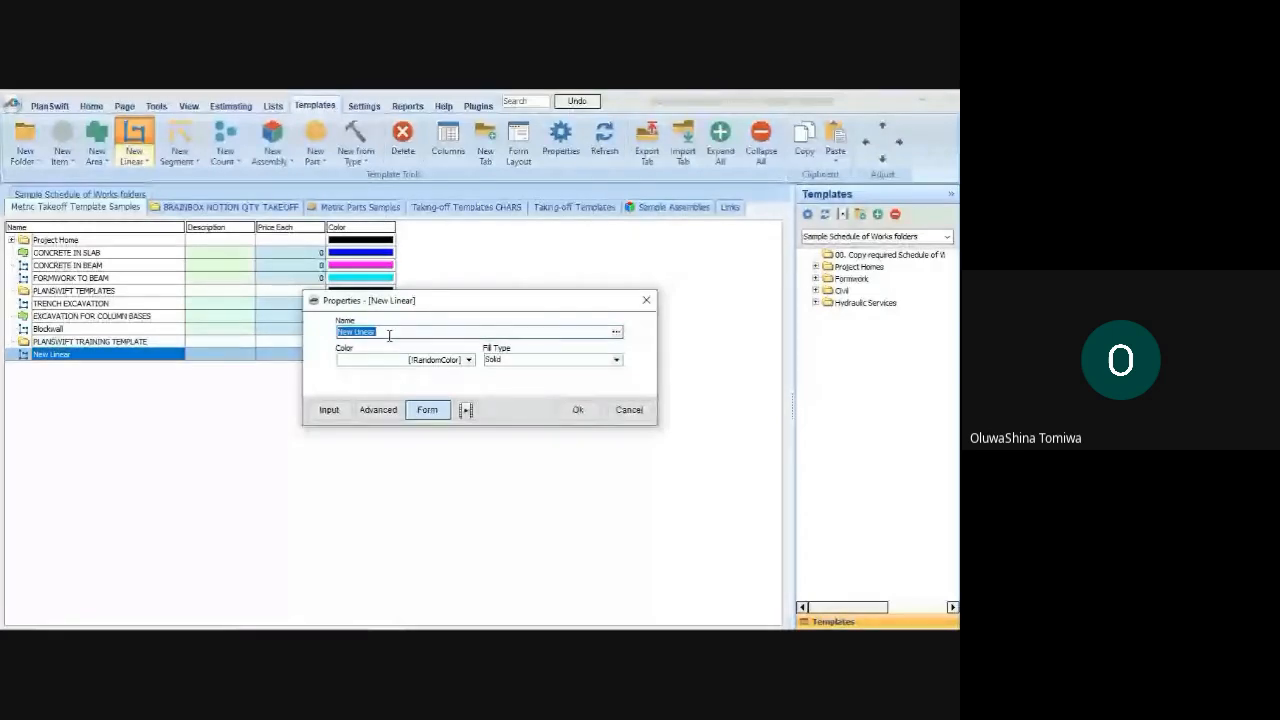
text(TRENCH EXCAVATIO)
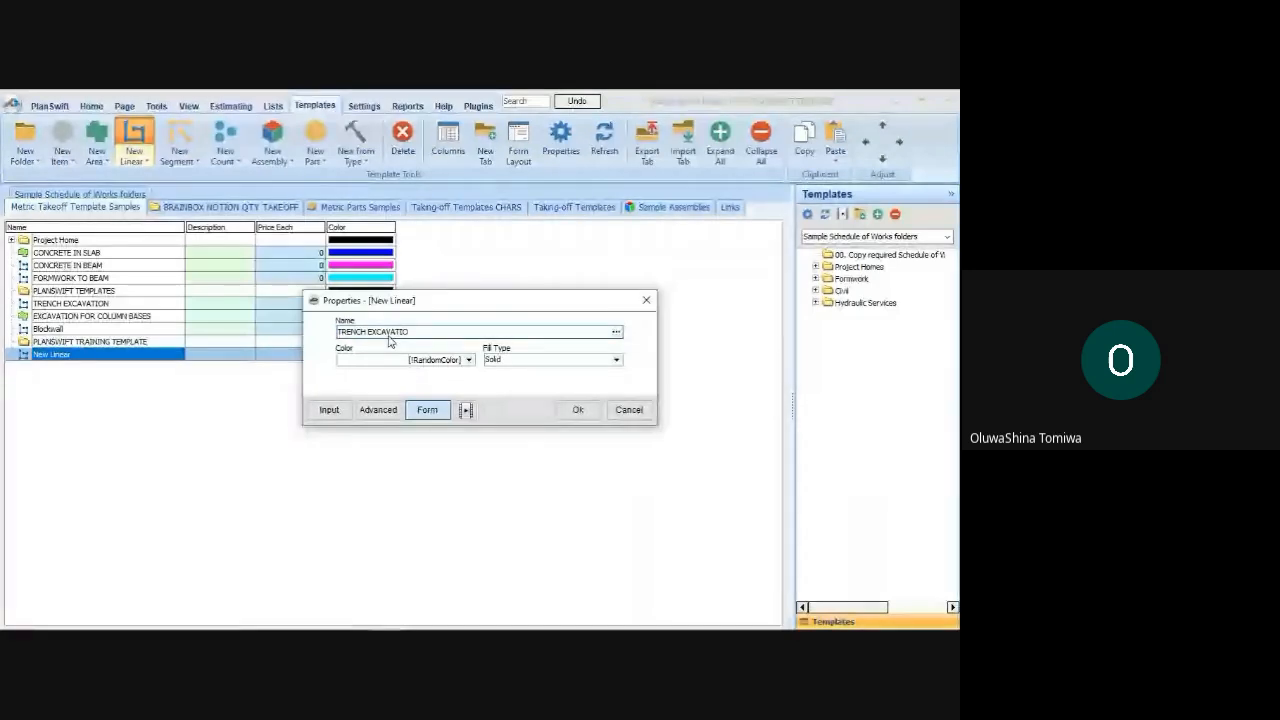
text(N)
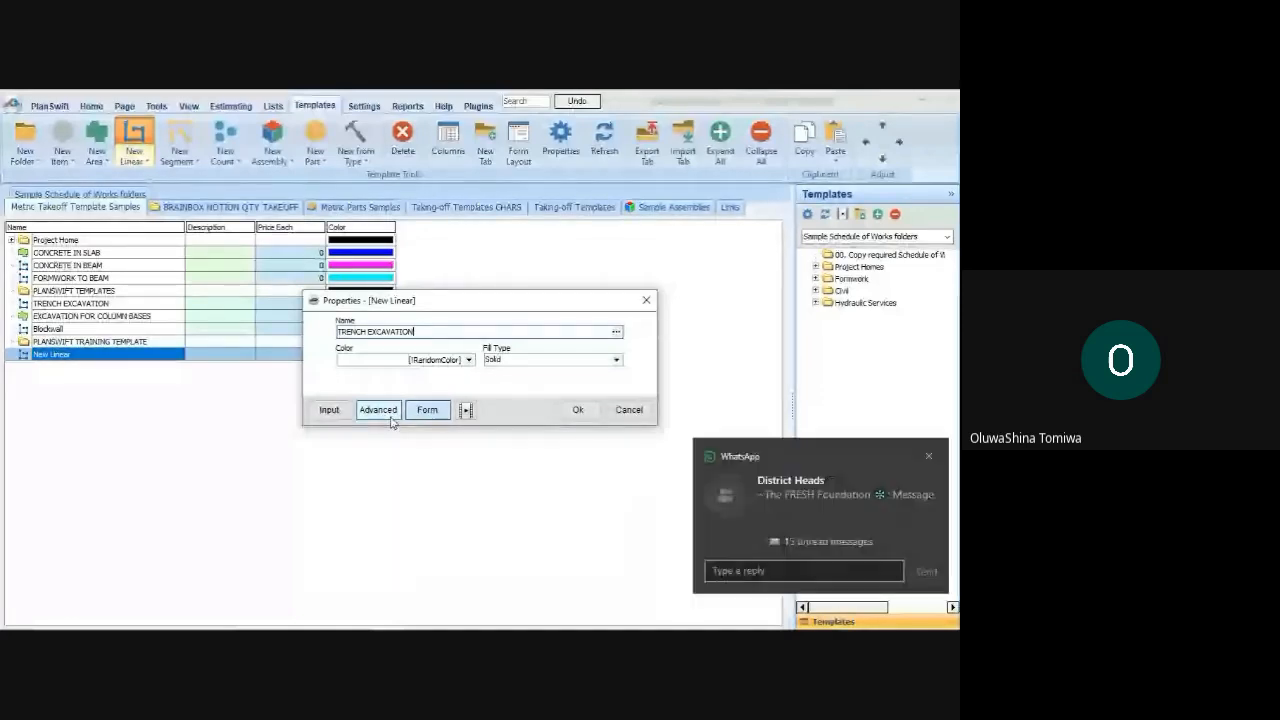
click(928, 456)
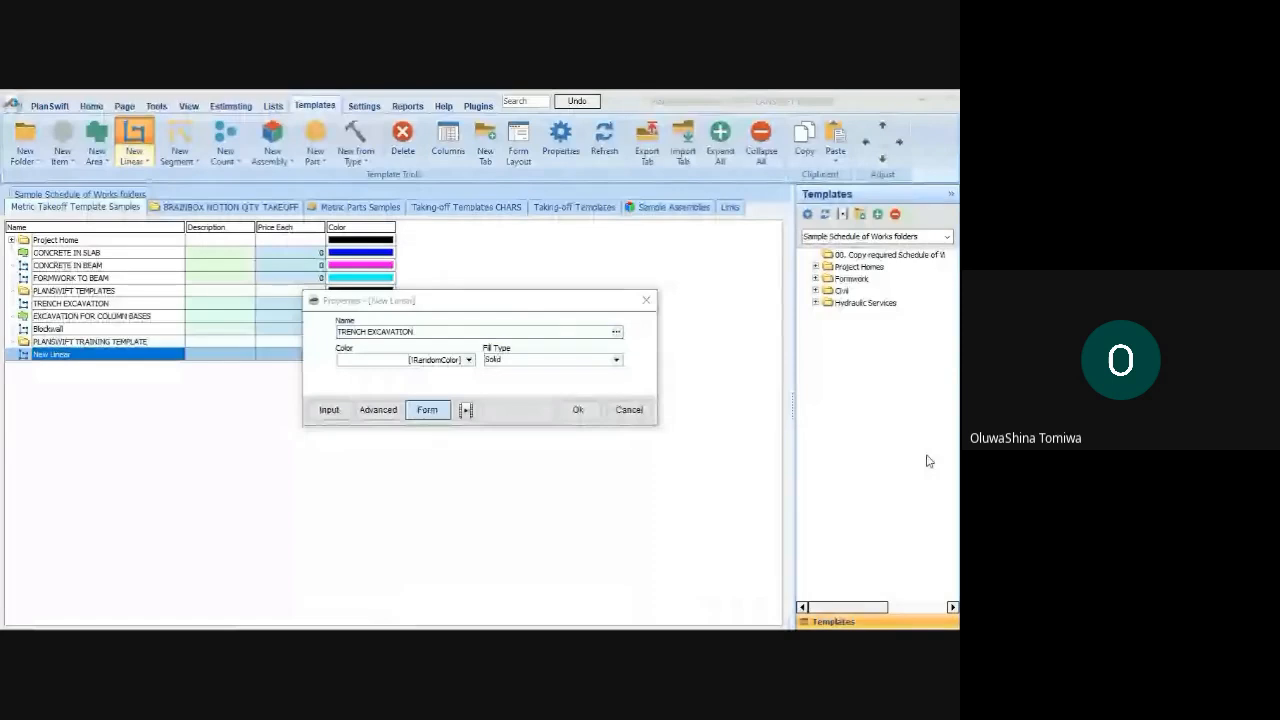
click(378, 409)
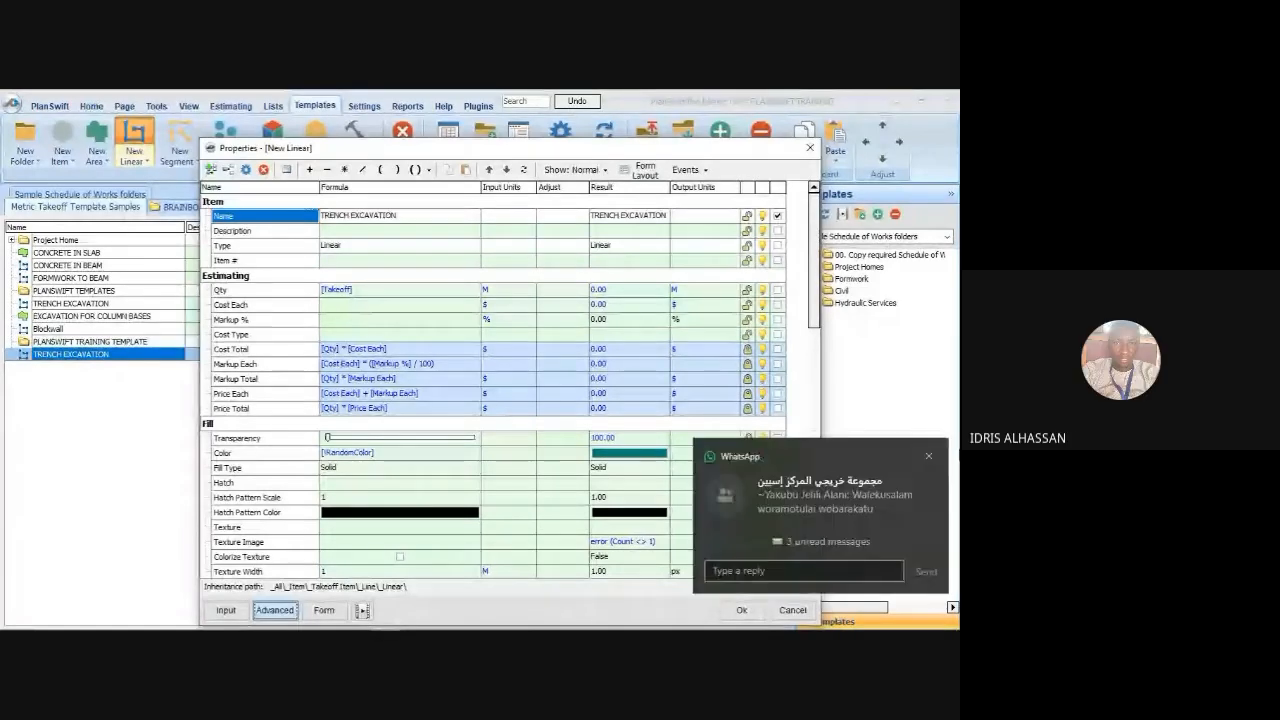
click(927, 459)
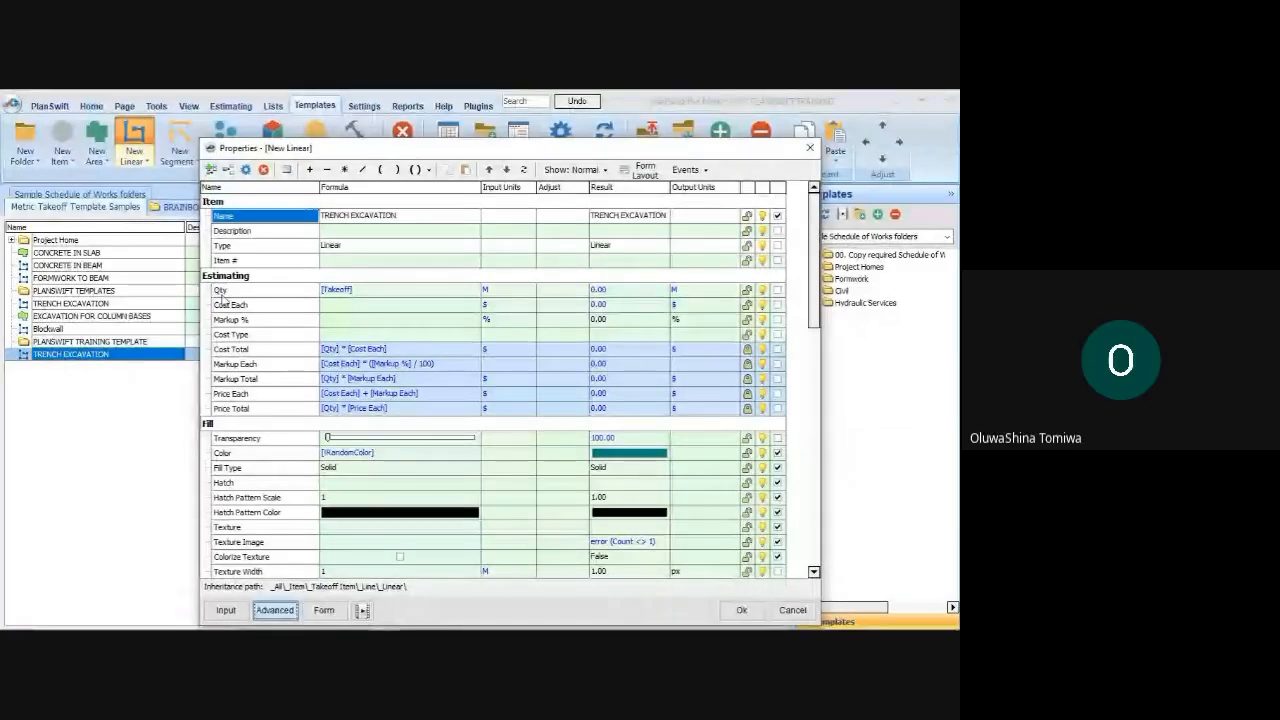
Add a number property named Width to the Estimating group of the TRENCH EXCAVATION template
click(222, 290)
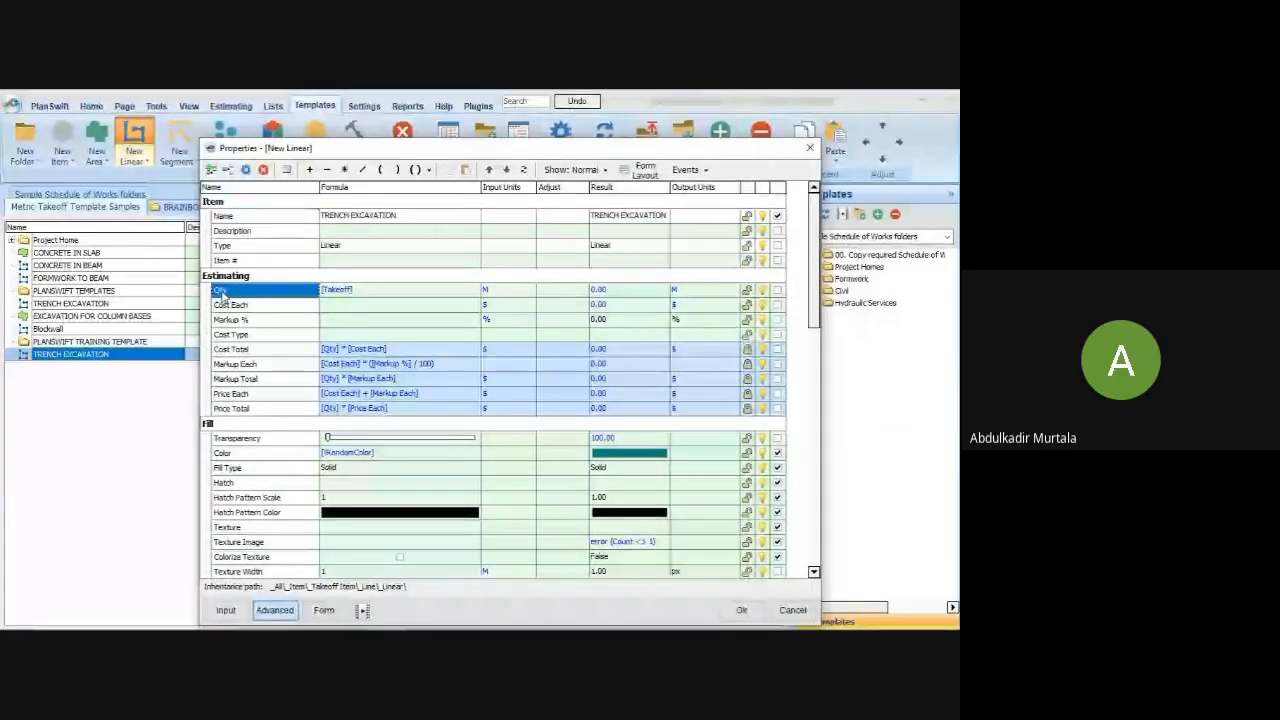
click(250, 215)
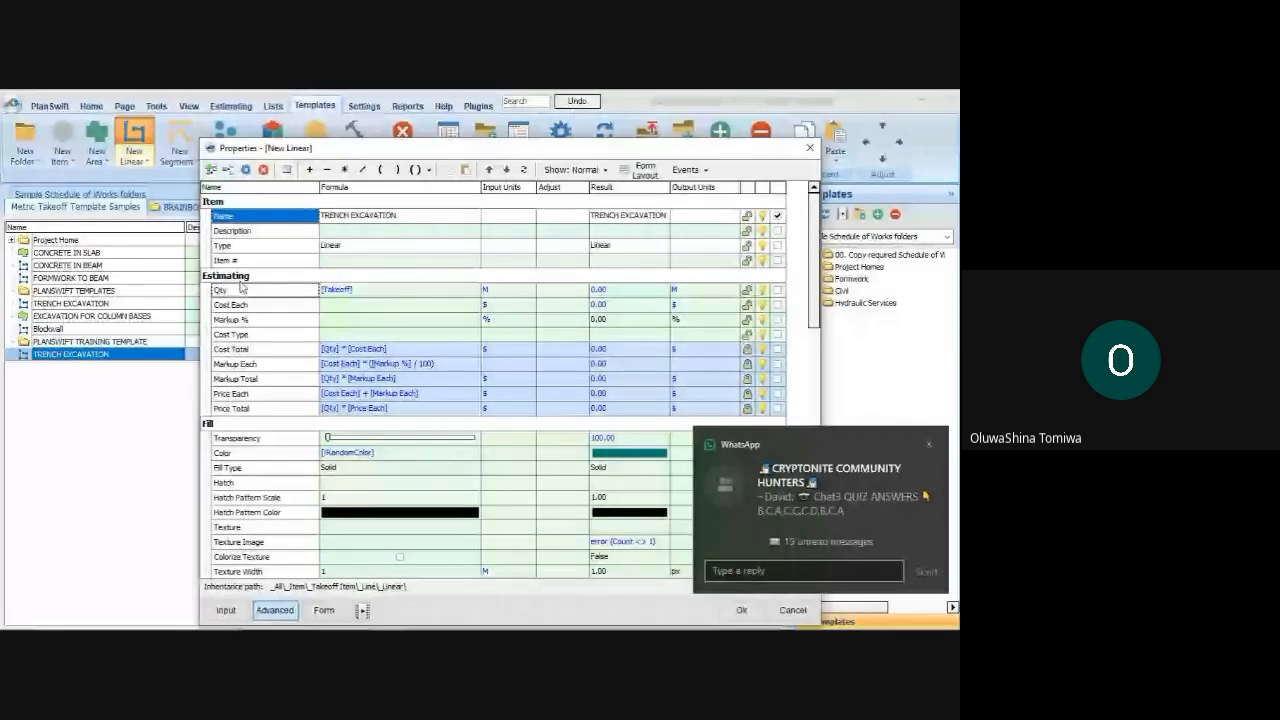
click(243, 290)
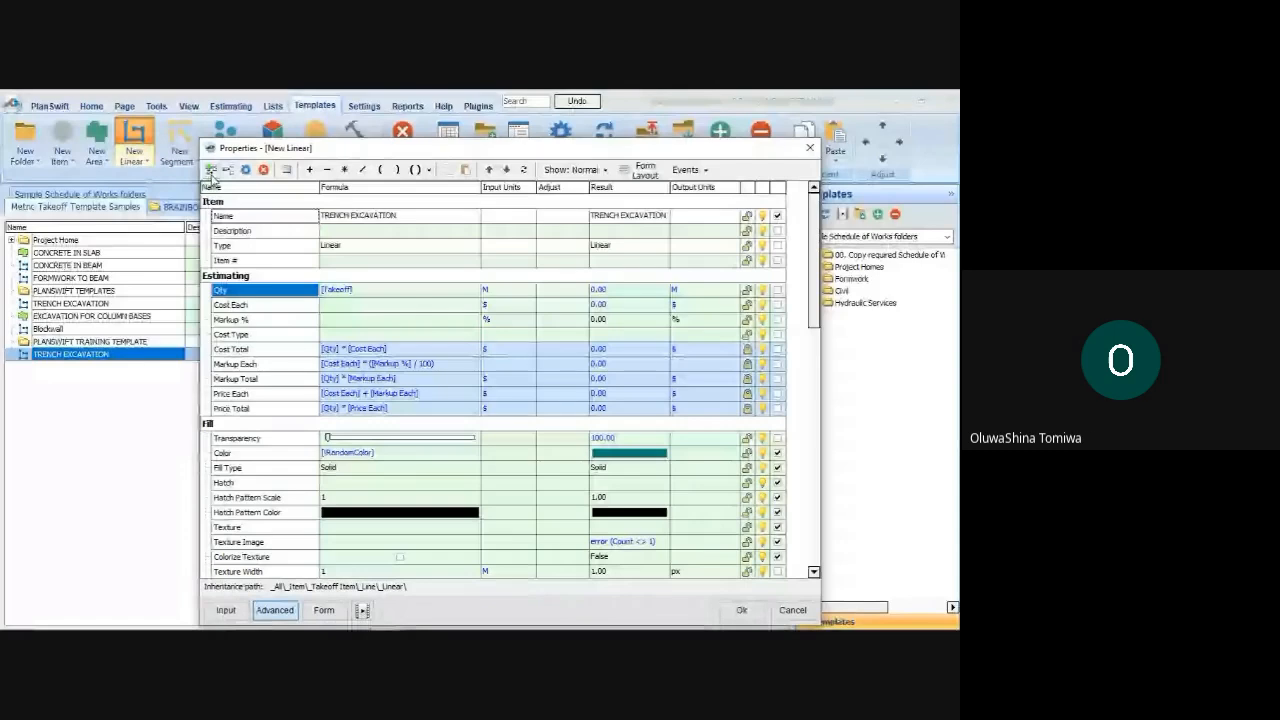
click(211, 171)
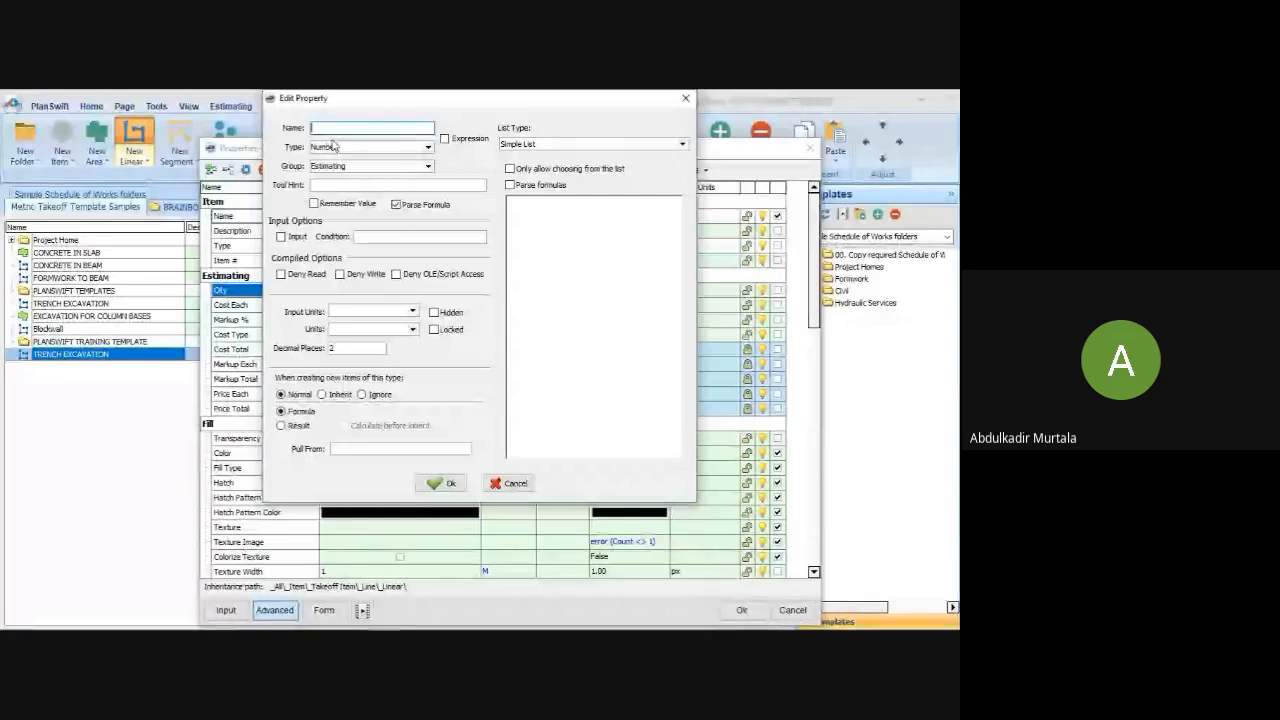
text(Width)
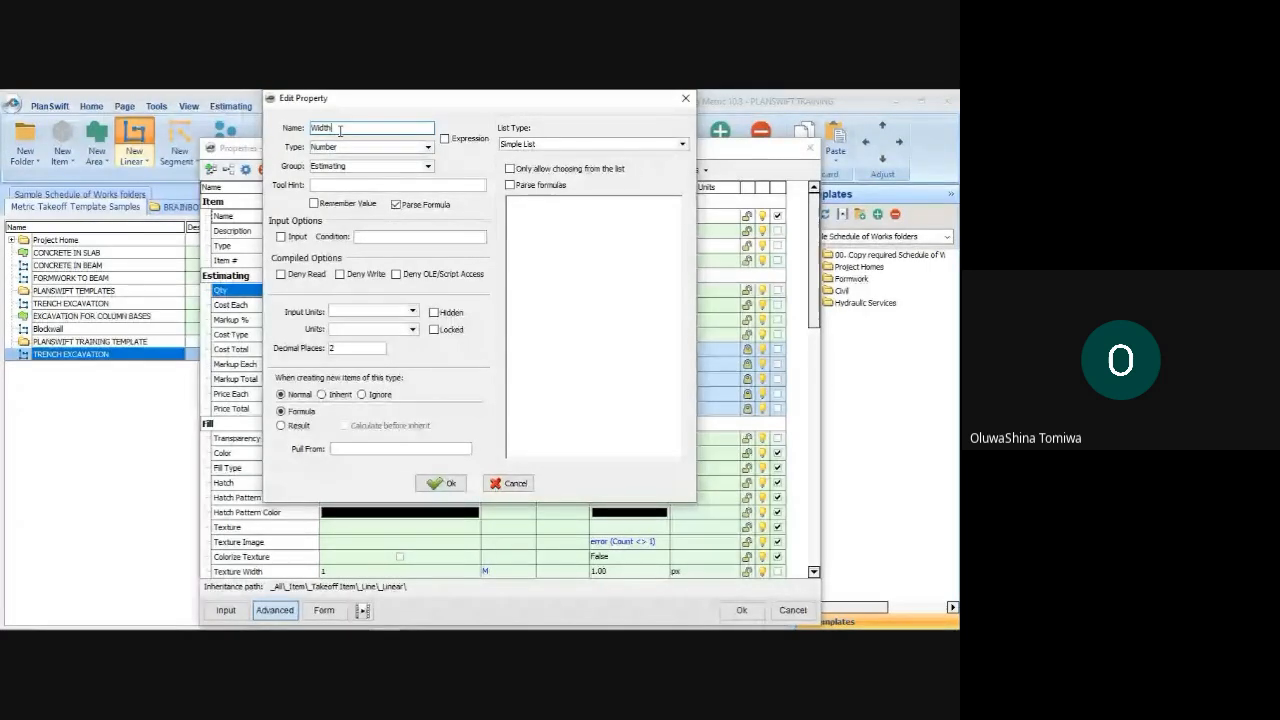
key(Return)
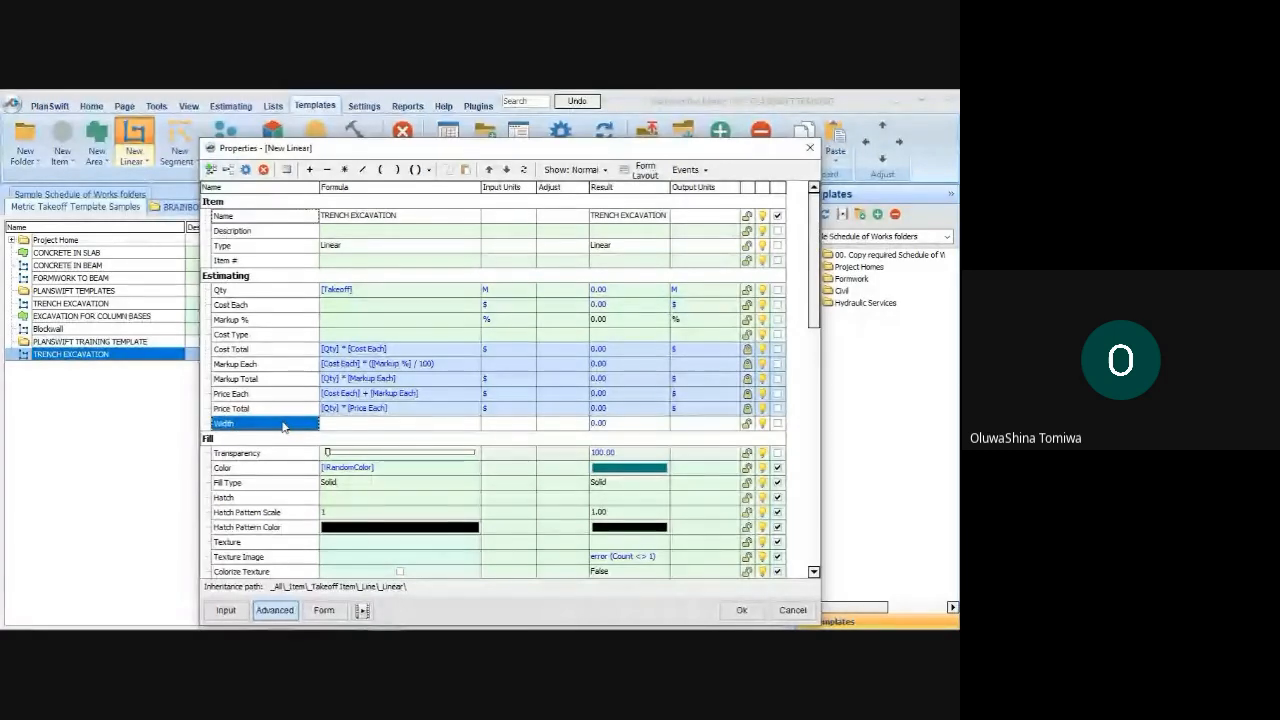
click(777, 424)
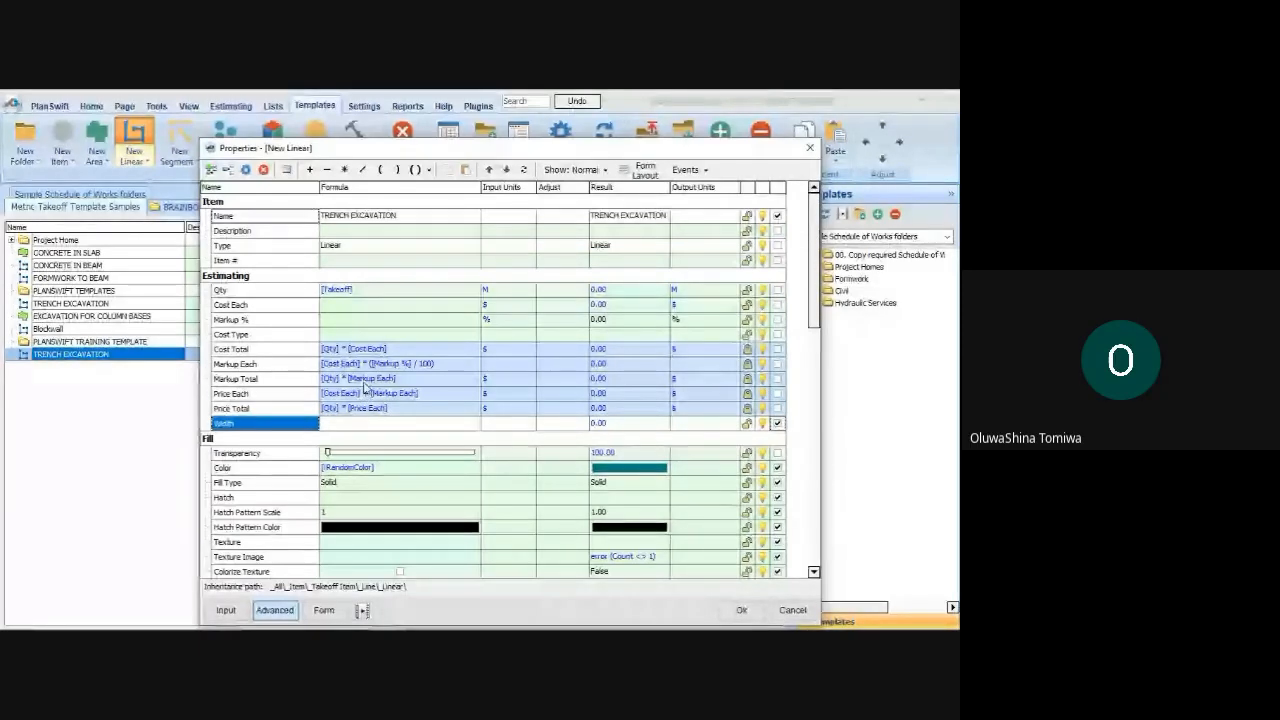
click(777, 424)
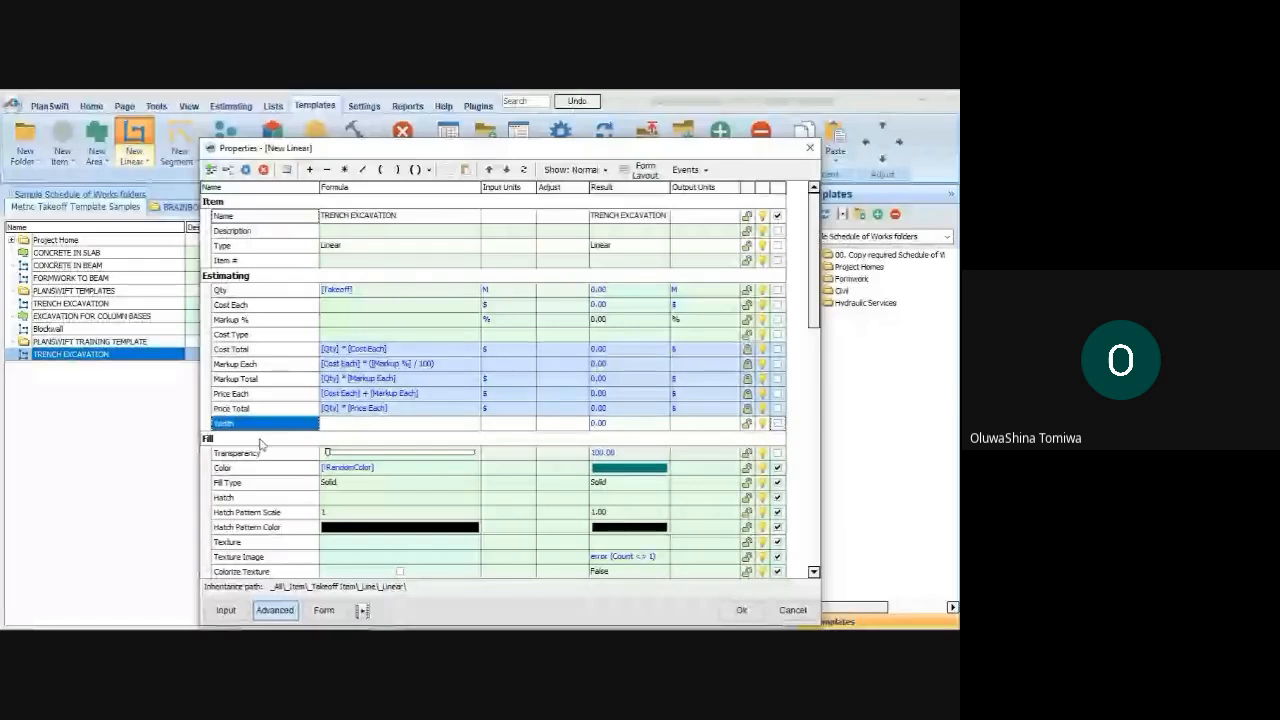